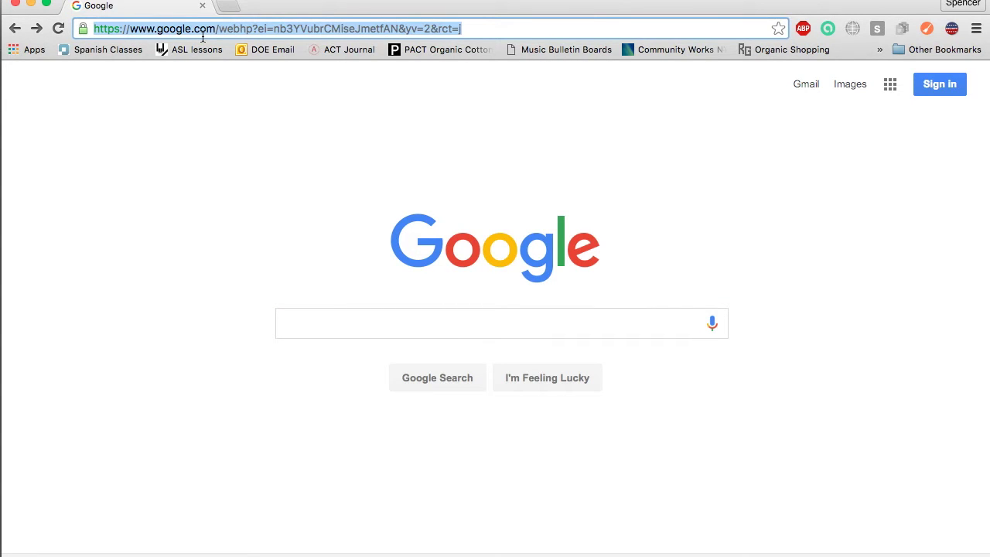
- Go to drumbot.com and load the Sequence drum pattern sequencer with its sample project
{"action": "type", "text": "drumbot.com"}
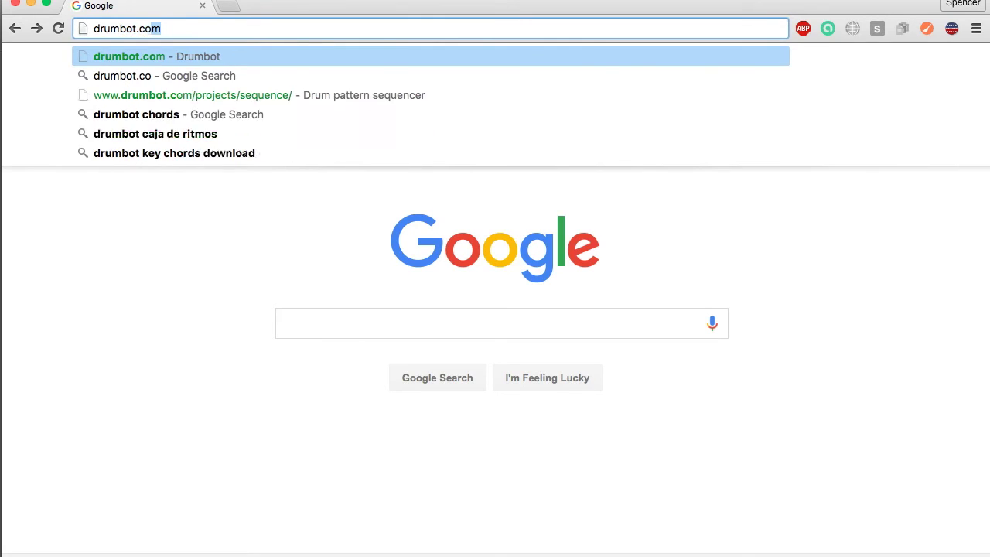
{"action": "key", "text": "Return"}
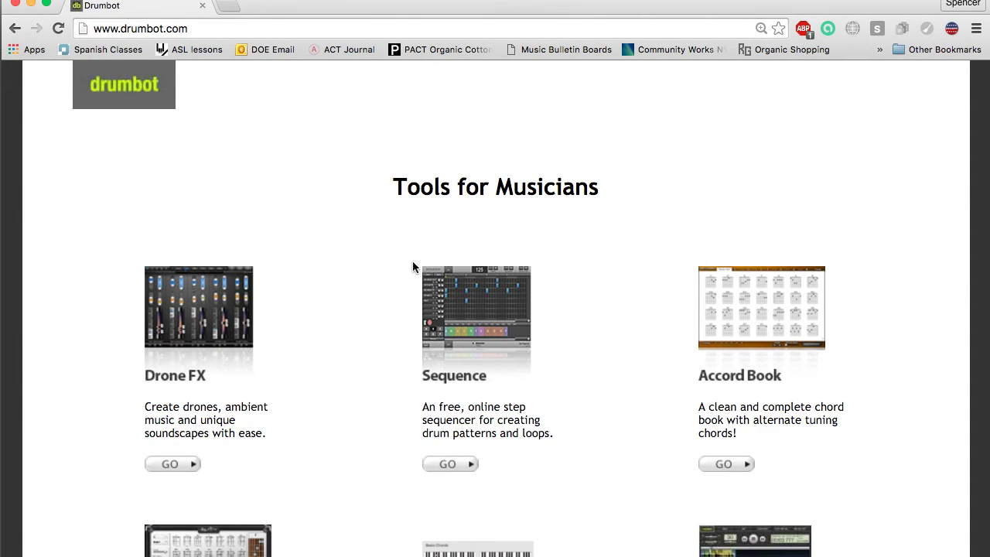
{"action": "left_click", "coordinate": [477, 335]}
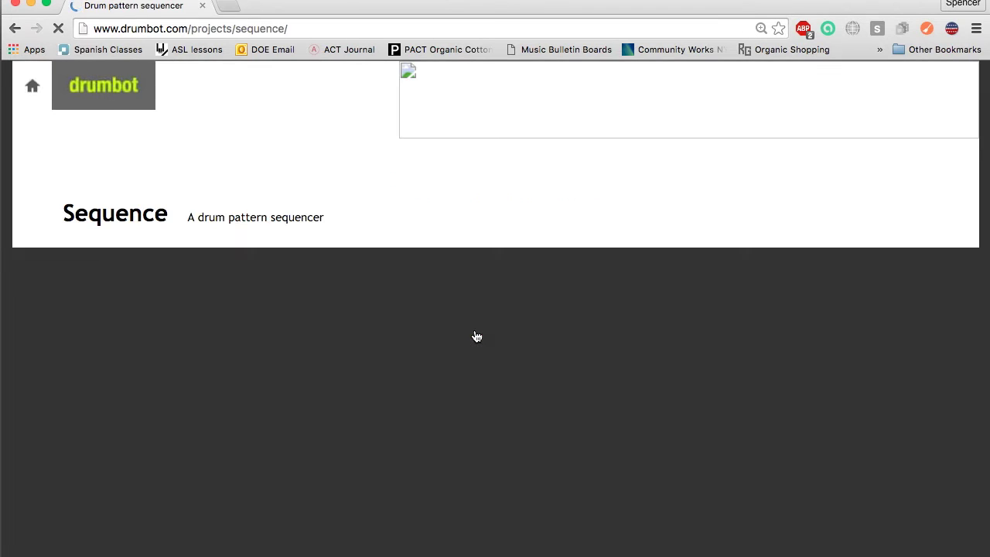
{"action": "scroll", "coordinate": [474, 266], "scroll_direction": "down", "scroll_amount": 4}
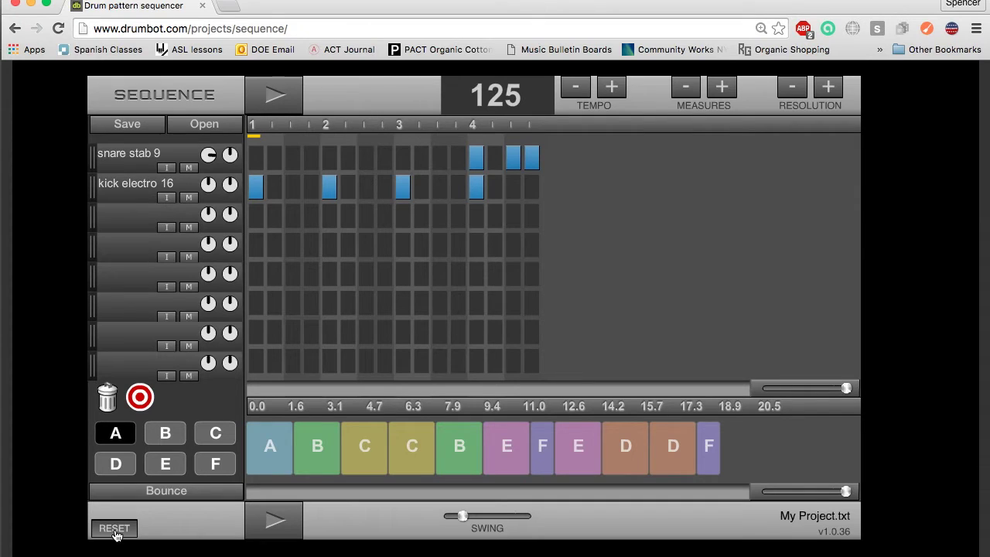
- Reset the project to an empty pattern and bring the tempo to 120 BPM
{"action": "left_click", "coordinate": [115, 531]}
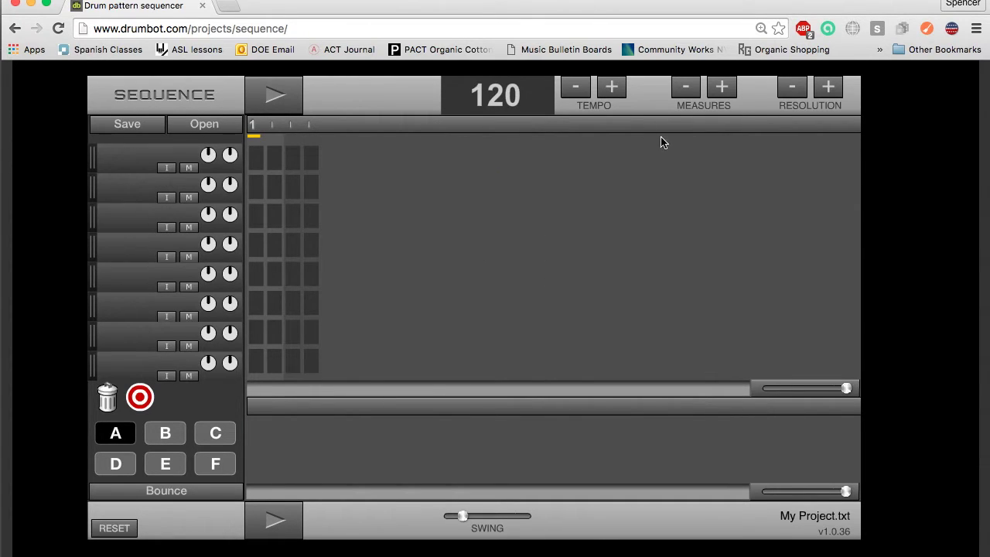
{"action": "left_click", "coordinate": [611, 89]}
{"action": "left_click", "coordinate": [611, 89]}
{"action": "left_click", "coordinate": [612, 89]}
{"action": "left_click", "coordinate": [611, 89]}
{"action": "left_click", "coordinate": [611, 89]}
{"action": "left_click", "coordinate": [574, 90]}
{"action": "left_click", "coordinate": [574, 89]}
{"action": "left_click", "coordinate": [577, 89]}
{"action": "left_click", "coordinate": [577, 90]}
{"action": "left_click", "coordinate": [577, 90]}
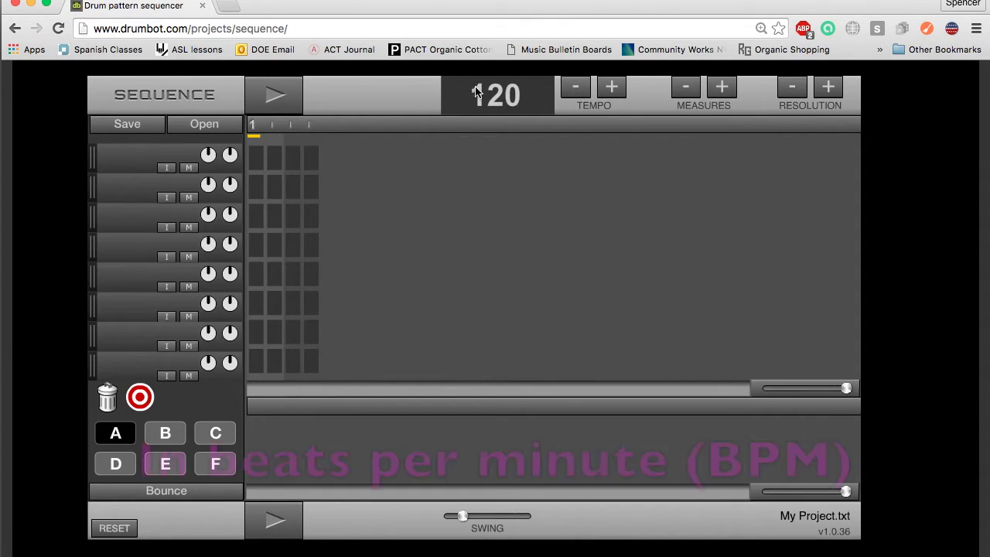
- Extend the grid to 4 measures
{"action": "left_click", "coordinate": [723, 87]}
{"action": "left_click", "coordinate": [724, 87]}
{"action": "left_click", "coordinate": [724, 87]}
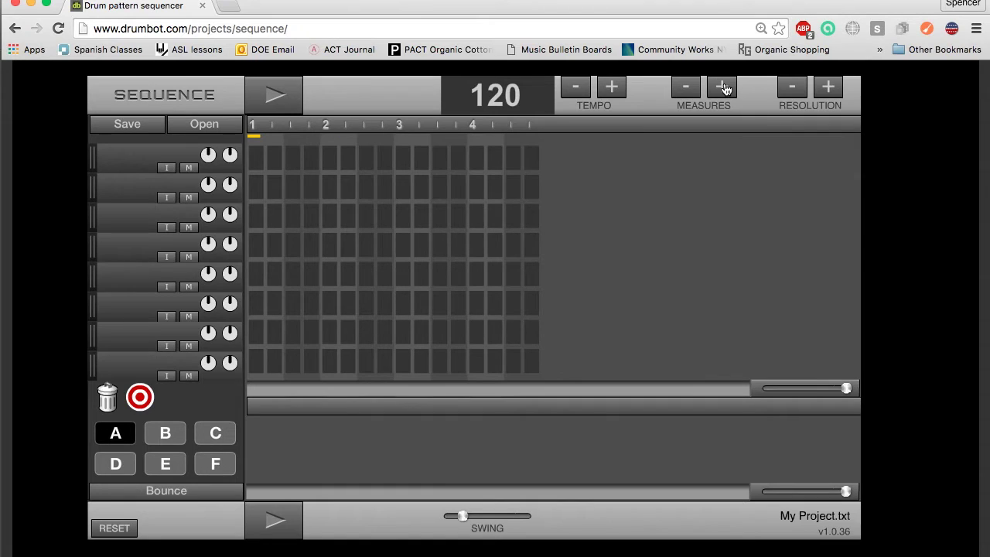
- Assign kick electro 3 to the first track and place a kick on beat 1
{"action": "left_click", "coordinate": [120, 160]}
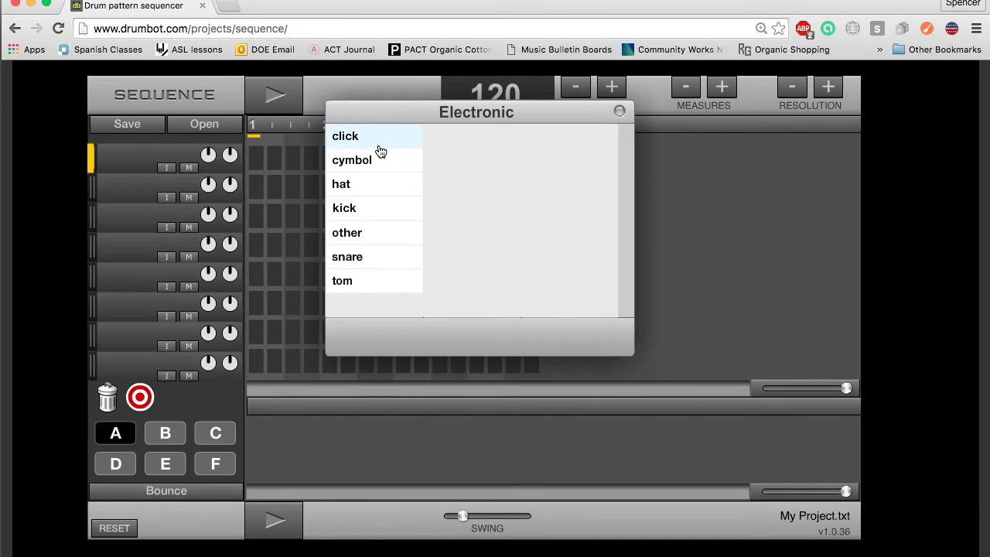
{"action": "left_click", "coordinate": [361, 217]}
{"action": "left_click", "coordinate": [368, 263]}
{"action": "left_click", "coordinate": [371, 286]}
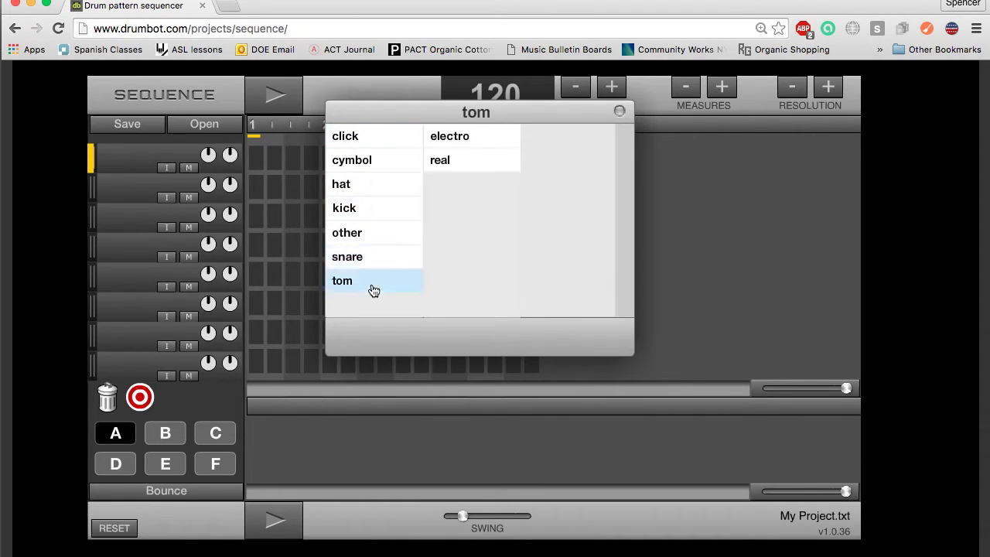
{"action": "left_click", "coordinate": [368, 237]}
{"action": "left_click", "coordinate": [364, 215]}
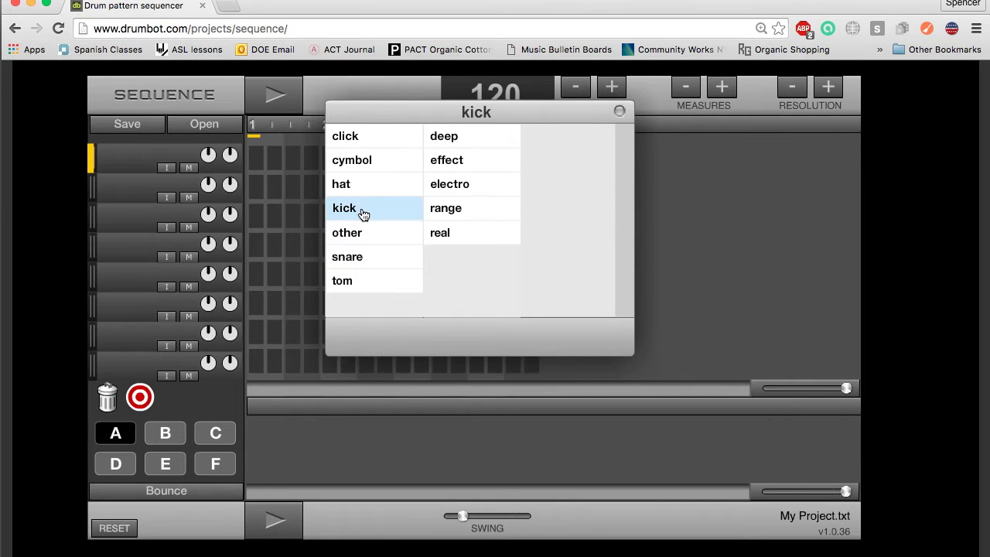
{"action": "left_click", "coordinate": [471, 211]}
{"action": "left_click", "coordinate": [478, 195]}
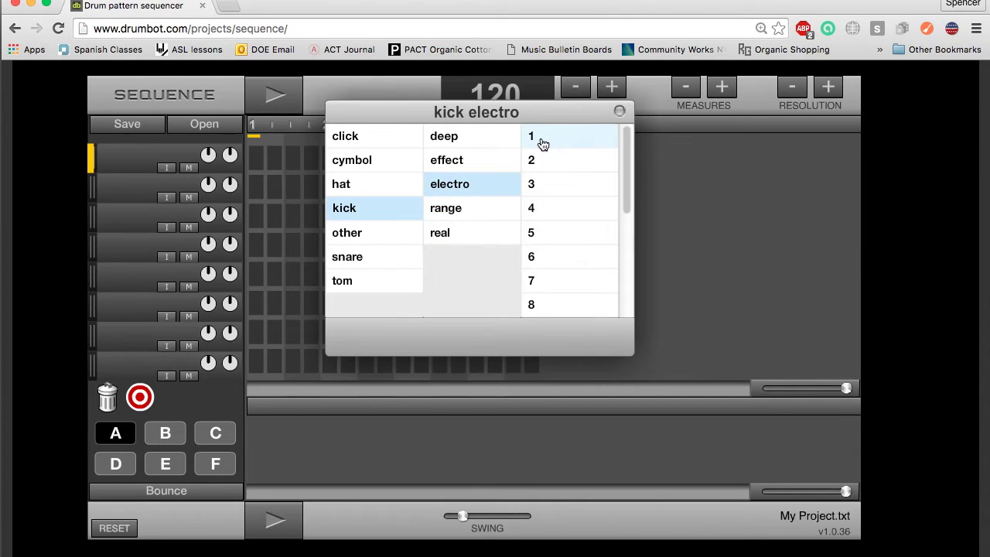
{"action": "left_click", "coordinate": [545, 141]}
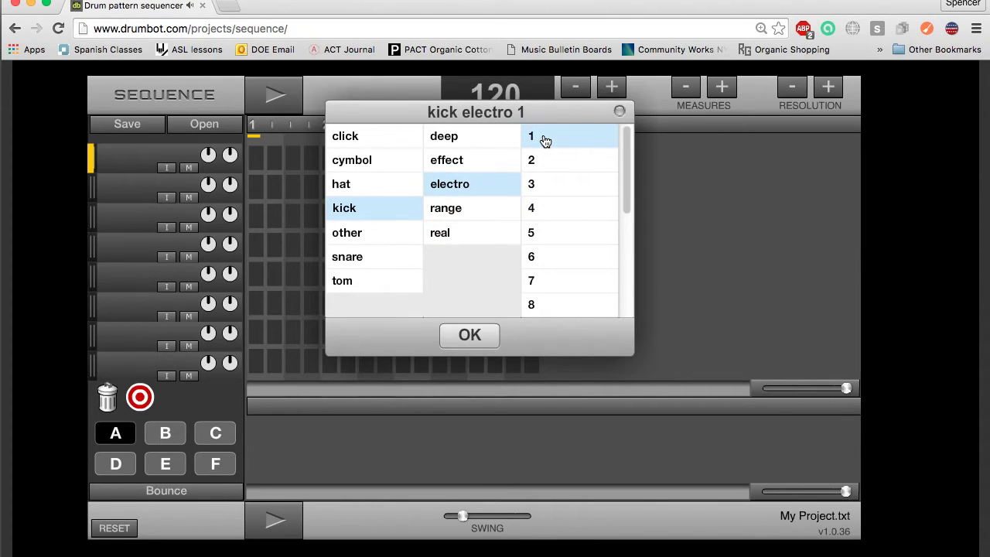
{"action": "left_click", "coordinate": [550, 164]}
{"action": "left_click", "coordinate": [552, 186]}
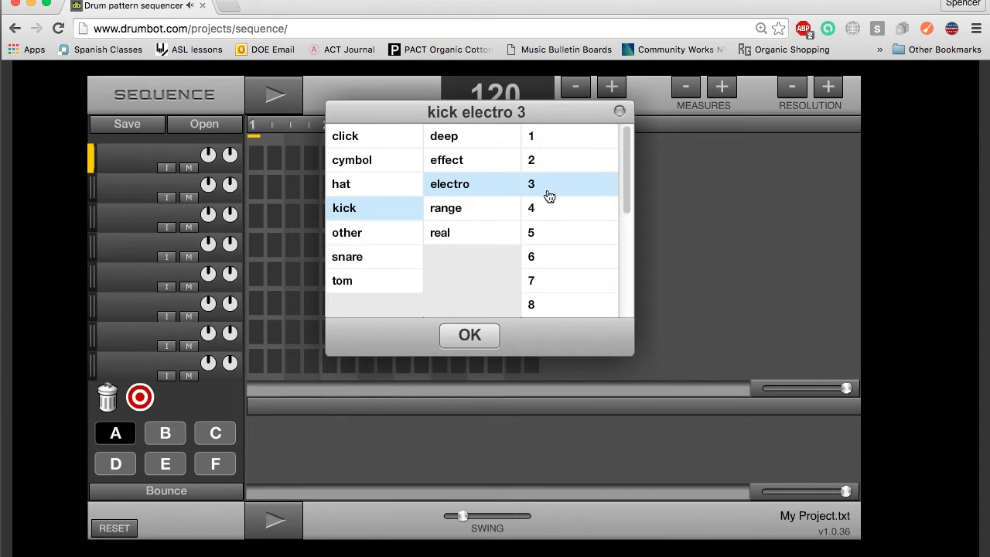
{"action": "left_click", "coordinate": [470, 336]}
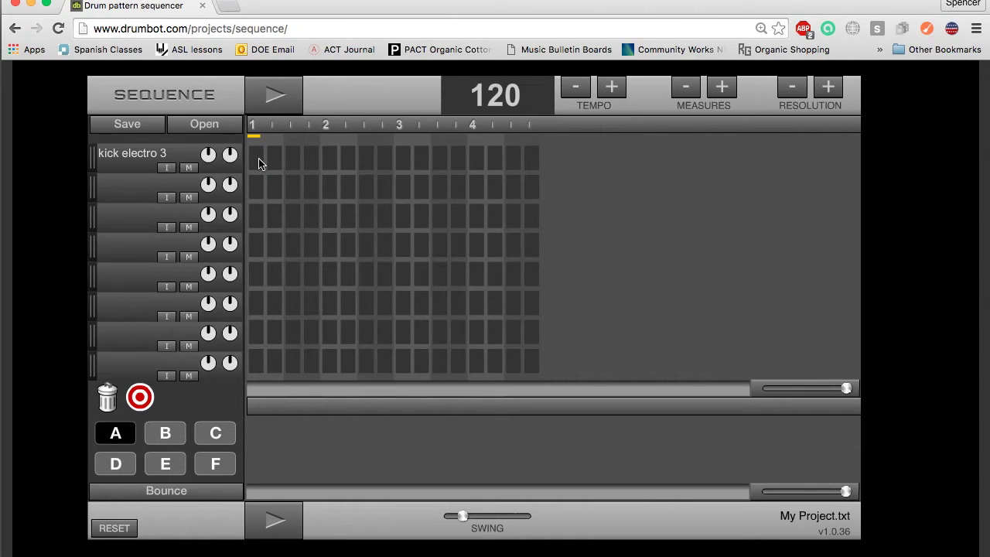
{"action": "left_click", "coordinate": [259, 163]}
- Add kicks on beats 2, 3 and 4 and play the pattern back
{"action": "left_click", "coordinate": [404, 163]}
{"action": "left_click", "coordinate": [325, 162]}
{"action": "left_click", "coordinate": [477, 158]}
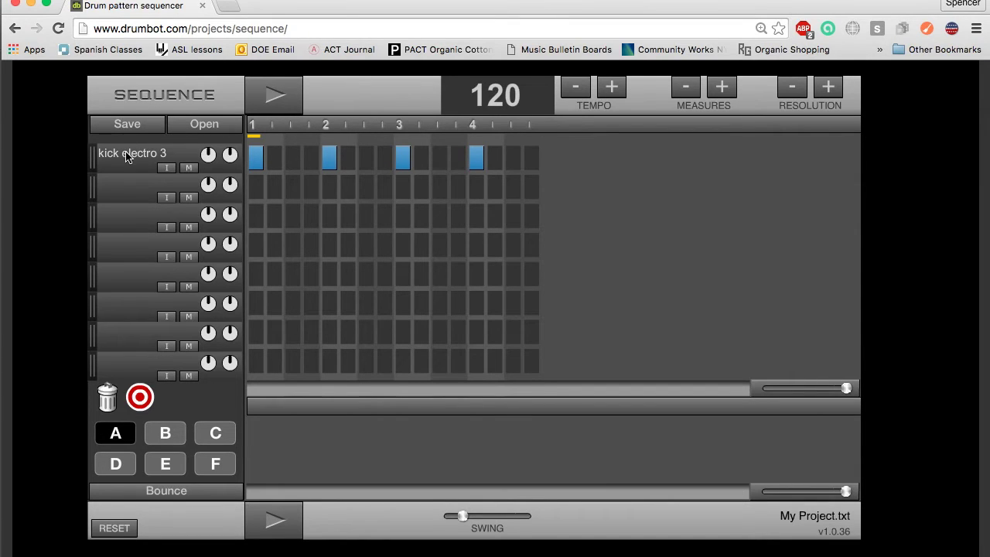
{"action": "left_click", "coordinate": [276, 100]}
{"action": "left_click", "coordinate": [276, 100]}
- Set the second track's sound to snare electro 1
{"action": "left_click", "coordinate": [130, 190]}
{"action": "left_click", "coordinate": [365, 256]}
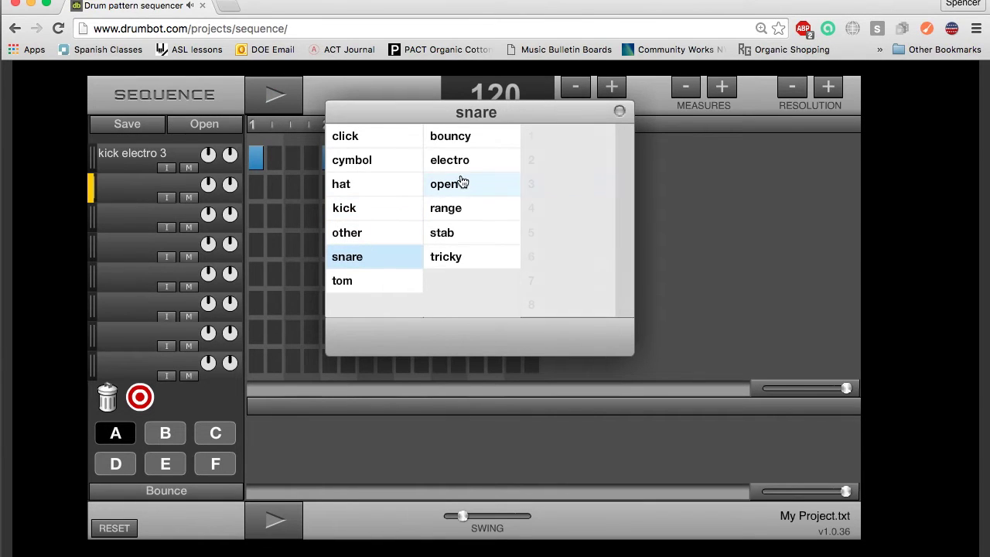
{"action": "left_click", "coordinate": [464, 162]}
{"action": "left_click", "coordinate": [564, 137]}
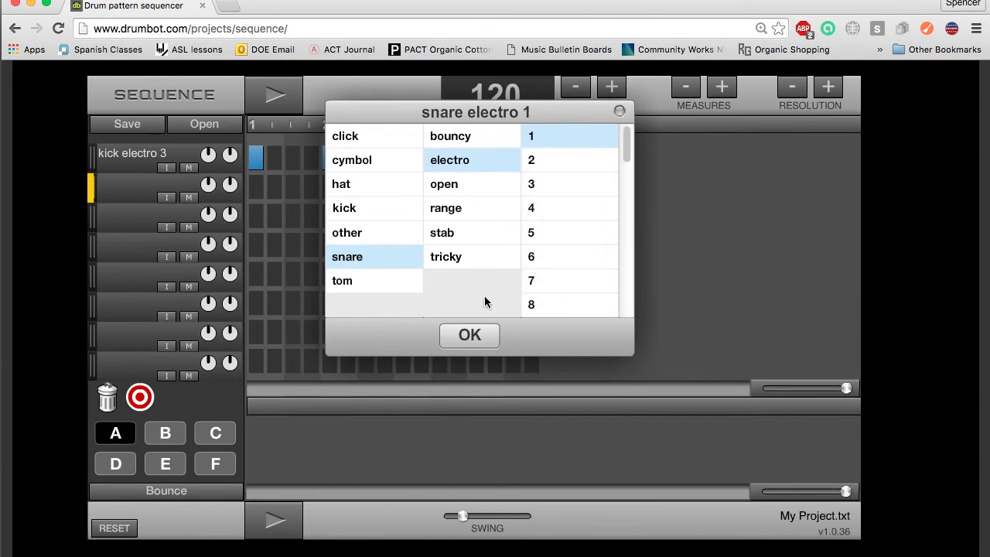
{"action": "left_click", "coordinate": [469, 335]}
- Place snares on beats 2 and 4, remove kicks from those beats, and replay
{"action": "left_click", "coordinate": [332, 191]}
{"action": "left_click", "coordinate": [478, 192]}
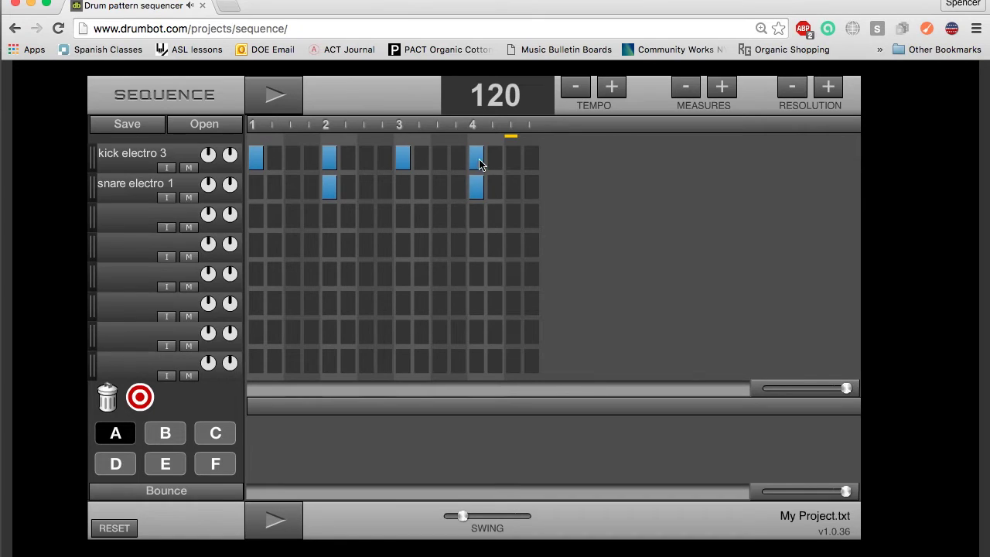
{"action": "left_click", "coordinate": [477, 159]}
{"action": "left_click", "coordinate": [329, 159]}
{"action": "left_click", "coordinate": [280, 99]}
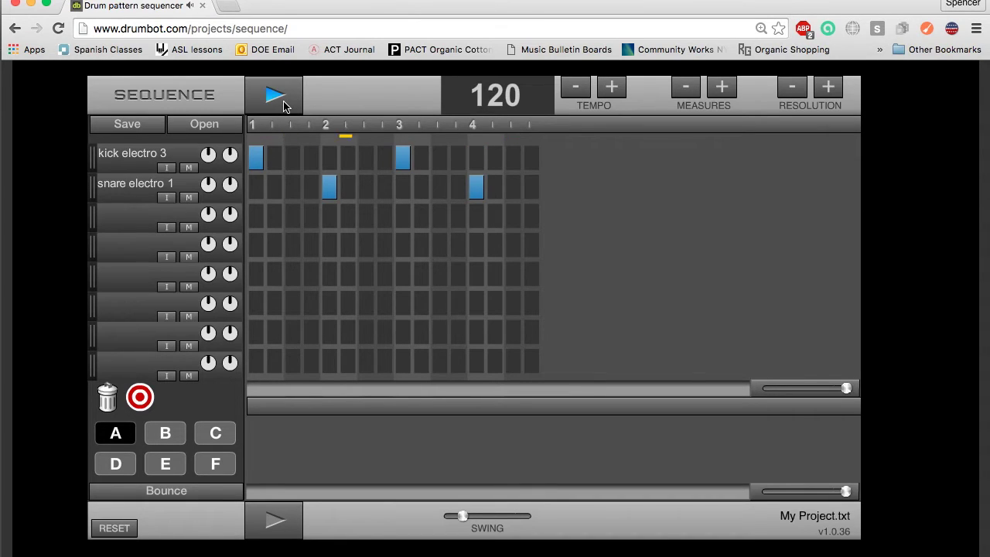
- Lower the tempo to 100 BPM and resume playback
{"action": "left_click", "coordinate": [577, 88]}
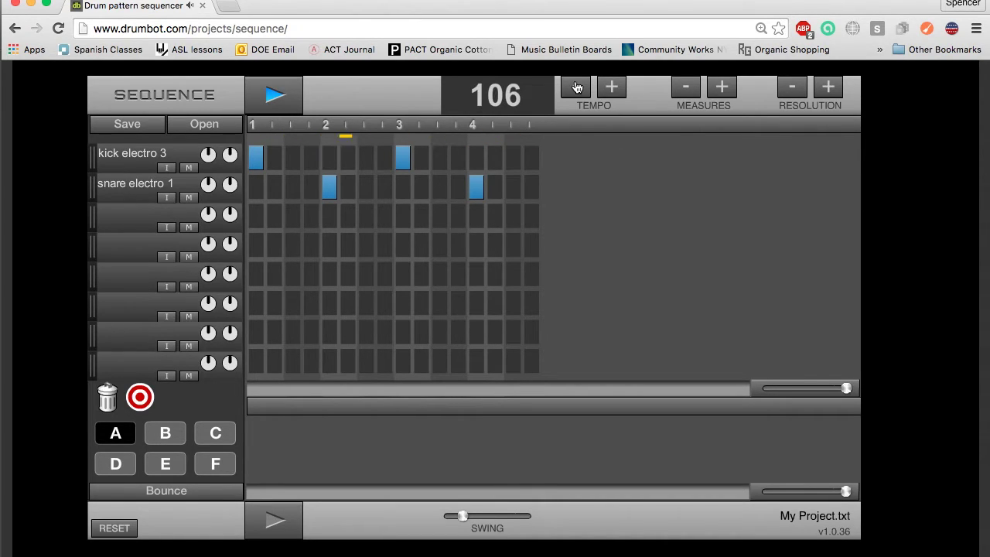
{"action": "left_click", "coordinate": [572, 89]}
{"action": "left_click", "coordinate": [567, 91]}
{"action": "left_click", "coordinate": [265, 111]}
- Set the third track's sound to other shaker 2
{"action": "left_click", "coordinate": [150, 221]}
{"action": "left_click", "coordinate": [348, 137]}
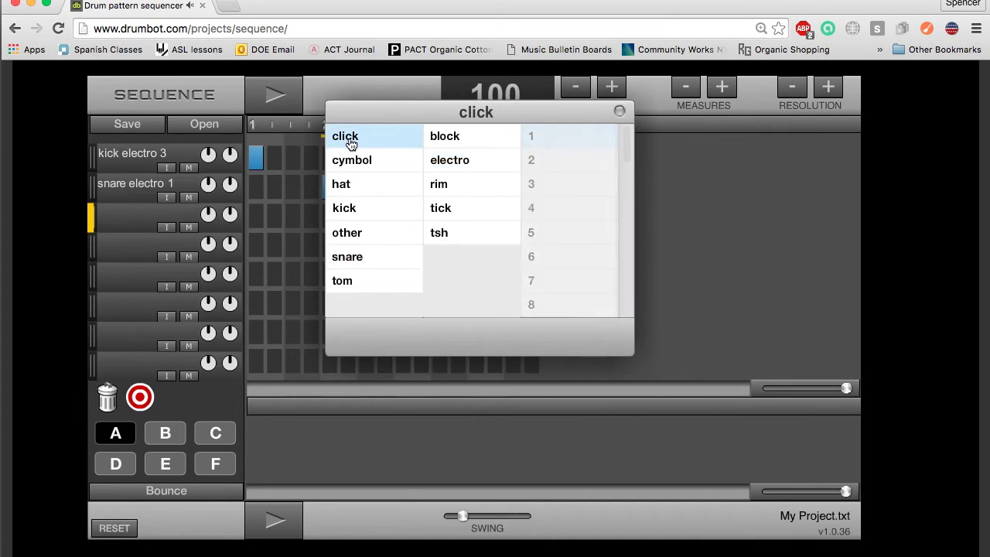
{"action": "left_click", "coordinate": [391, 165]}
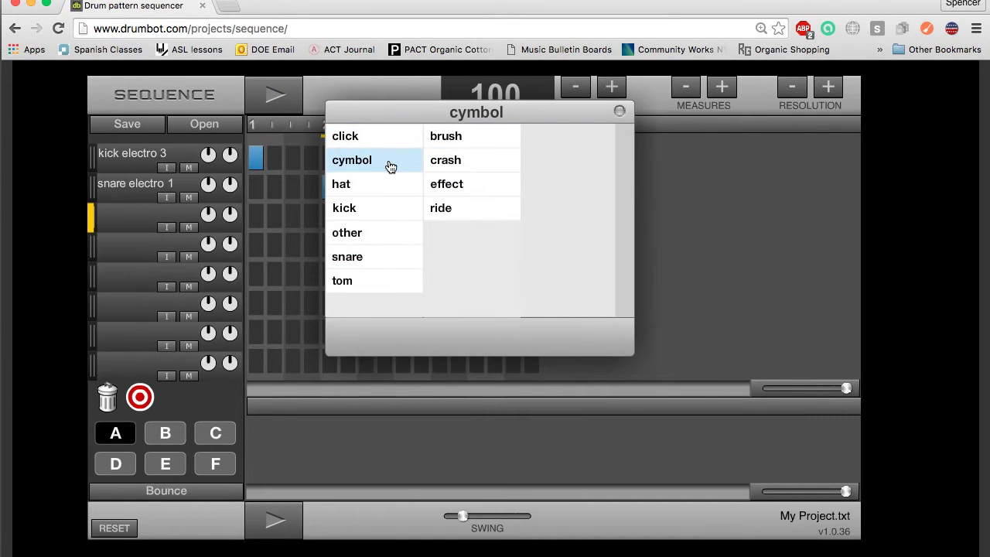
{"action": "left_click", "coordinate": [382, 185]}
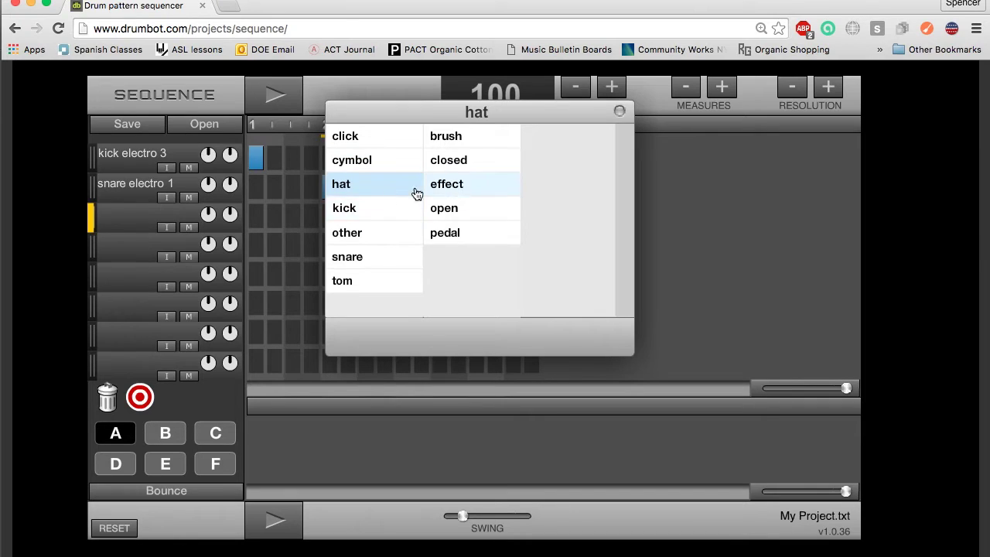
{"action": "left_click", "coordinate": [364, 209]}
{"action": "left_click", "coordinate": [368, 241]}
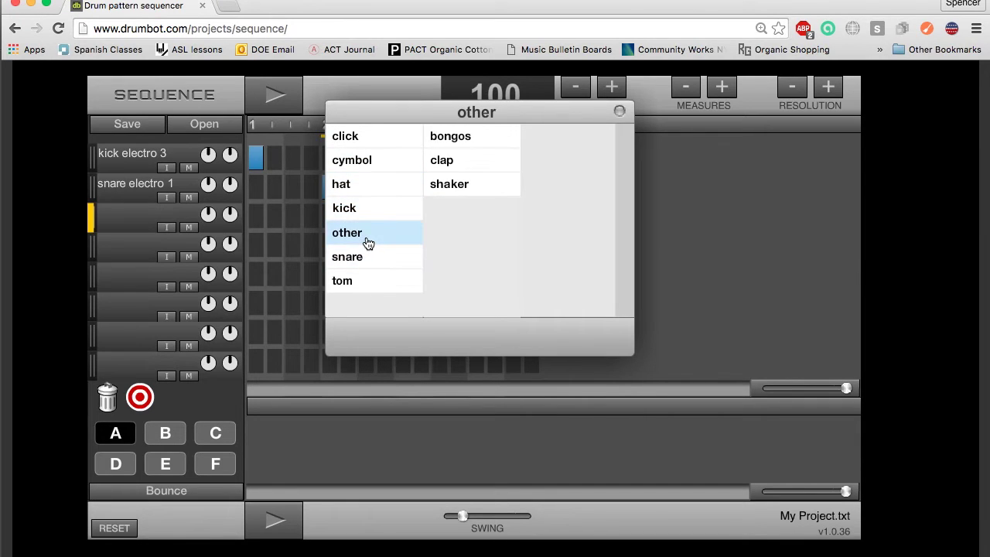
{"action": "key", "text": "XF86AudioRaiseVolume"}
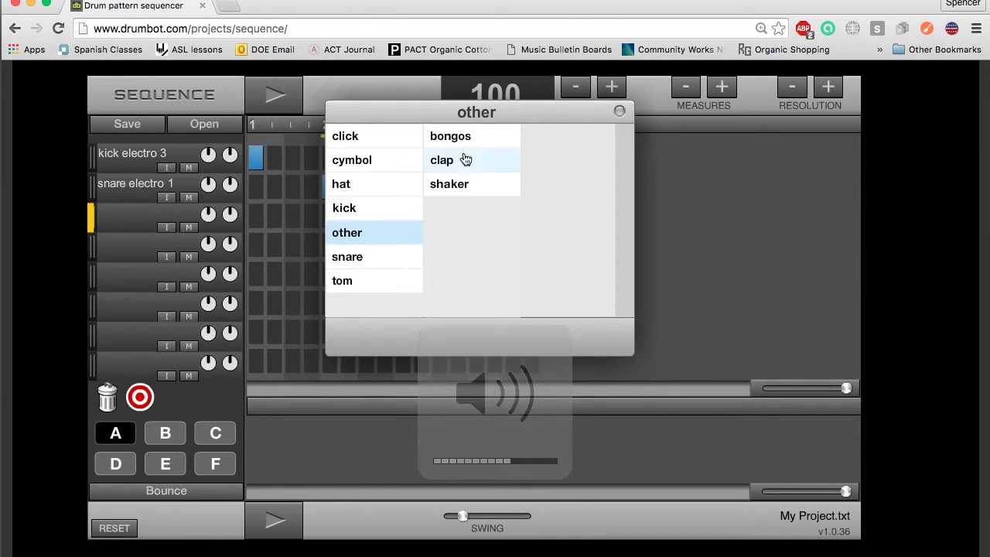
{"action": "left_click", "coordinate": [461, 184]}
{"action": "left_click", "coordinate": [554, 171]}
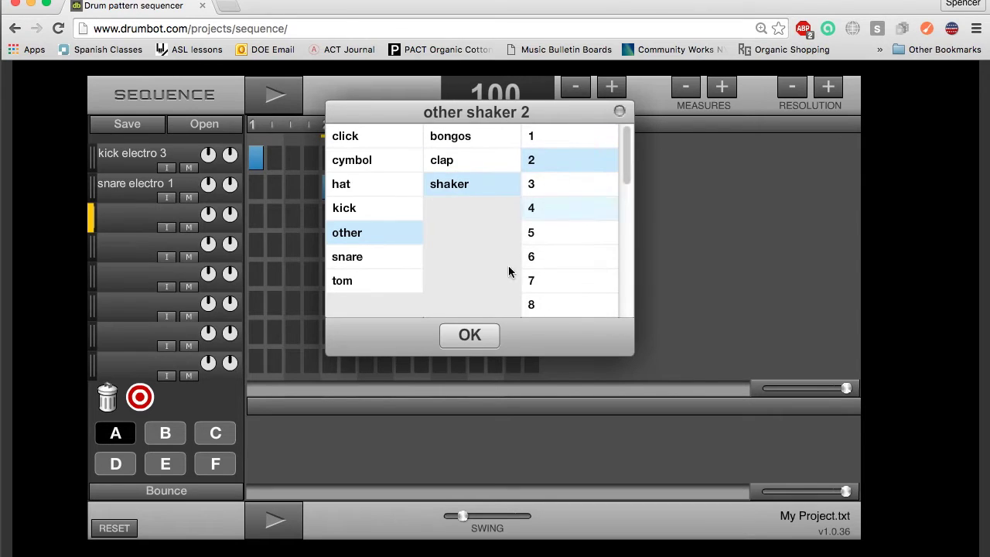
{"action": "left_click", "coordinate": [495, 336]}
- Add shaker hits on steps 1, 3, 5, 7, 9, 11, 13 and 15
{"action": "left_click", "coordinate": [289, 222]}
{"action": "left_click", "coordinate": [257, 216]}
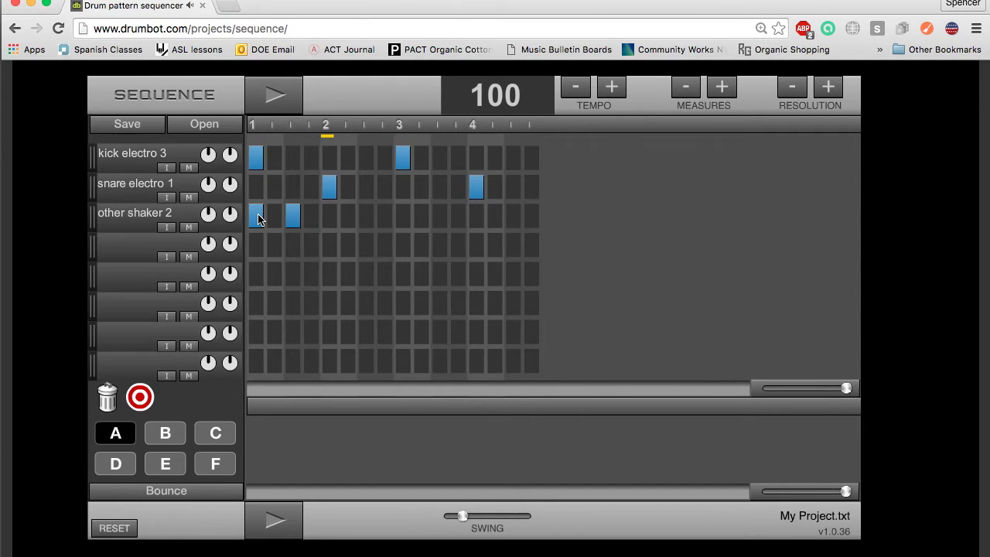
{"action": "left_click", "coordinate": [365, 218]}
{"action": "left_click", "coordinate": [331, 217]}
{"action": "left_click", "coordinate": [402, 218]}
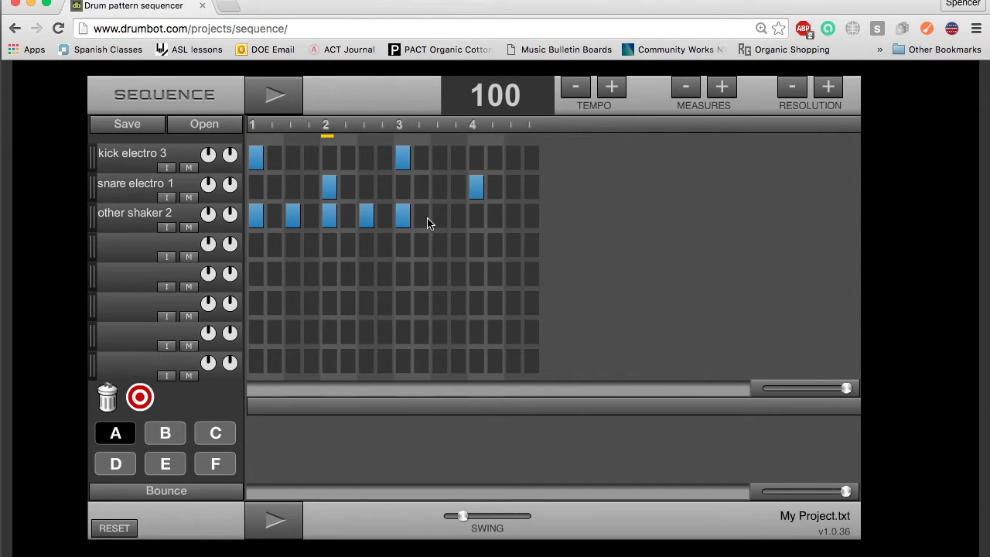
{"action": "left_click", "coordinate": [439, 218]}
{"action": "left_click", "coordinate": [476, 219]}
{"action": "left_click", "coordinate": [513, 218]}
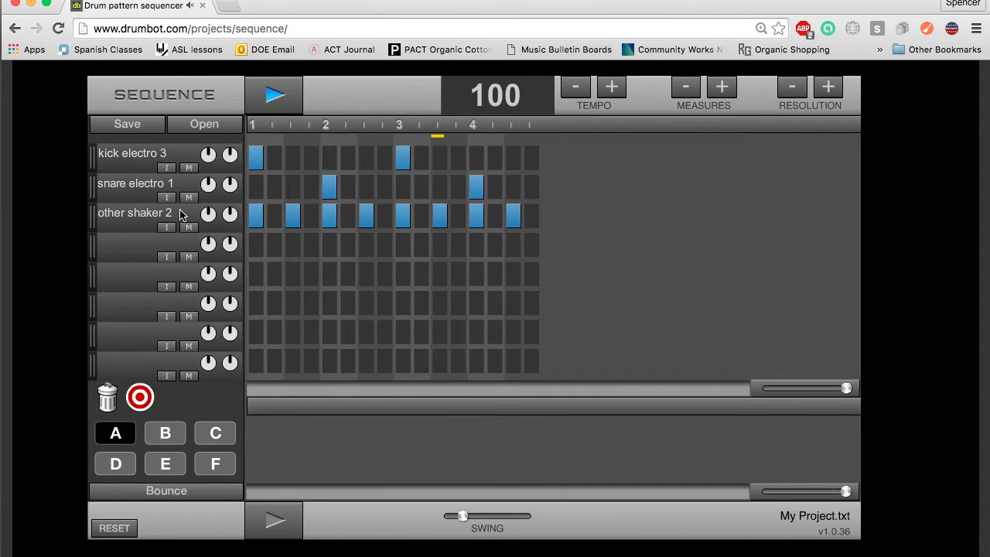
{"action": "left_click", "coordinate": [168, 167]}
{"action": "left_click", "coordinate": [164, 198]}
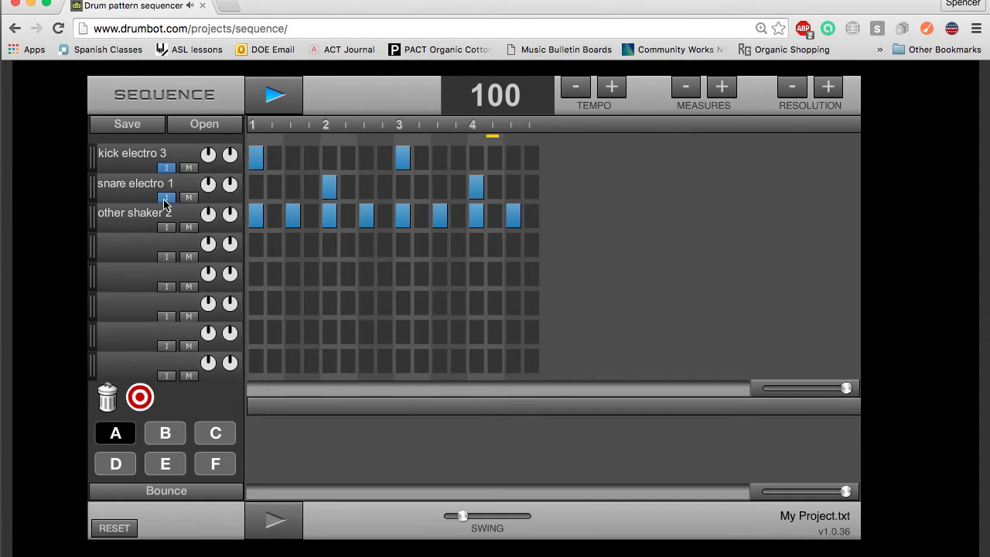
{"action": "left_click", "coordinate": [168, 229]}
{"action": "left_click", "coordinate": [167, 169]}
{"action": "left_click", "coordinate": [167, 198]}
{"action": "left_click", "coordinate": [167, 228]}
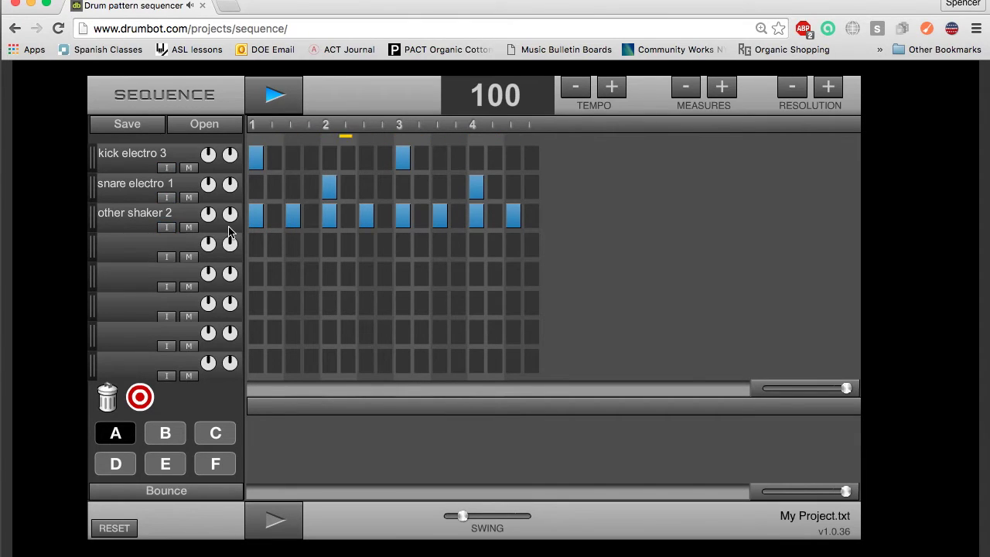
{"action": "left_click", "coordinate": [190, 228]}
{"action": "left_click", "coordinate": [189, 228]}
{"action": "left_click", "coordinate": [277, 94]}
- Play pattern A while adjusting the kick and shaker volumes and panning the kick track
{"action": "key", "text": "space"}
{"action": "left_click_drag", "start_coordinate": [209, 162], "coordinate": [208, 69]}
{"action": "left_click_drag", "start_coordinate": [209, 224], "coordinate": [206, 108]}
{"action": "left_click_drag", "start_coordinate": [210, 217], "coordinate": [209, 225]}
{"action": "left_click_drag", "start_coordinate": [209, 220], "coordinate": [206, 198]}
{"action": "left_click_drag", "start_coordinate": [235, 169], "coordinate": [230, 156]}
- Stop playback and switch the grid to 32 steps and back to 16
{"action": "left_click", "coordinate": [269, 97]}
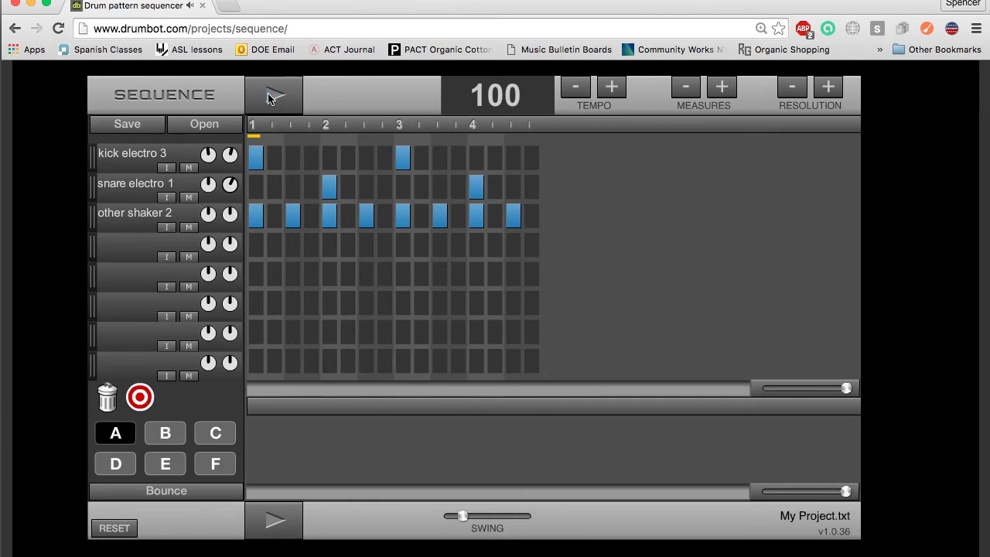
{"action": "left_click", "coordinate": [829, 88]}
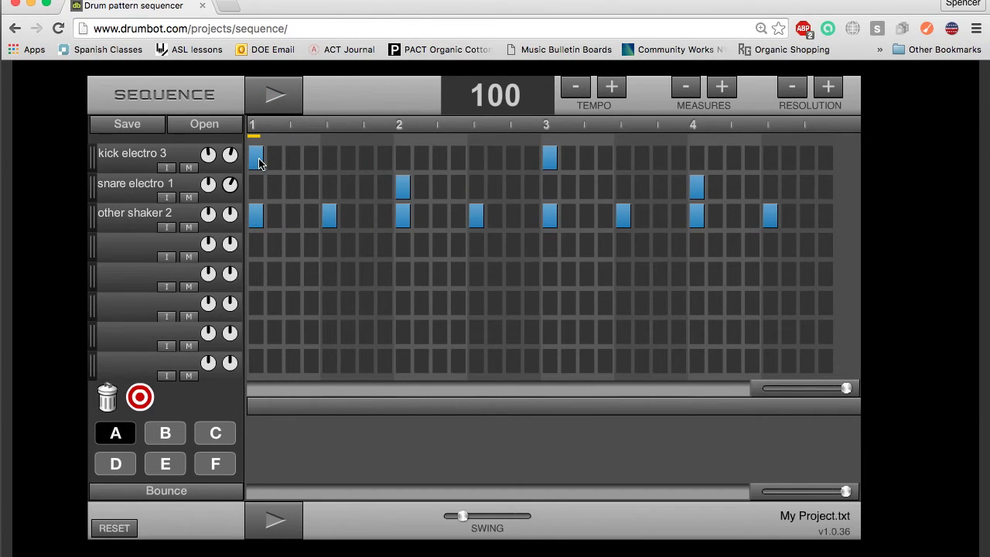
{"action": "left_click", "coordinate": [792, 88]}
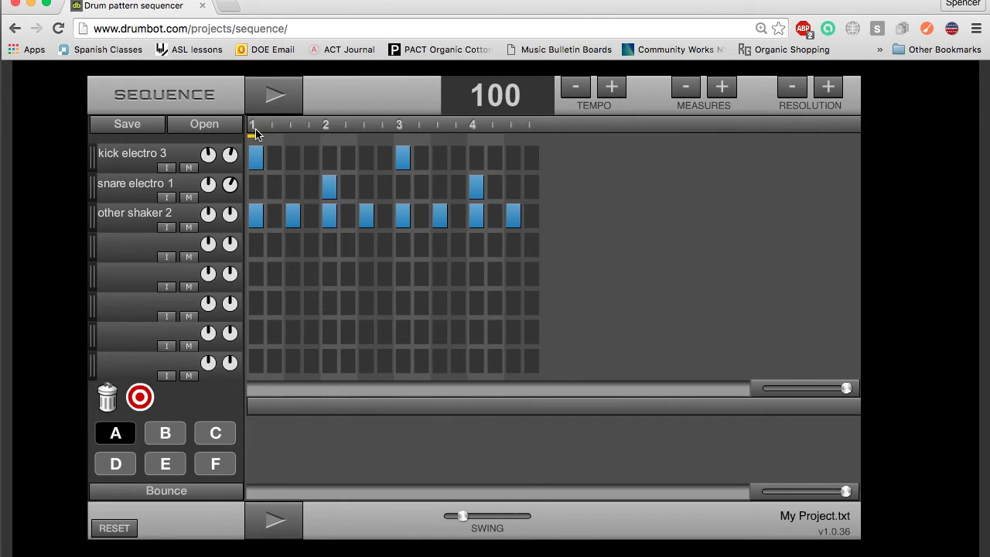
- Fill the empty shaker steps 2, 4, 6 and later gaps, then play it back
{"action": "left_click", "coordinate": [281, 216]}
{"action": "left_click", "coordinate": [311, 220]}
{"action": "left_click", "coordinate": [352, 220]}
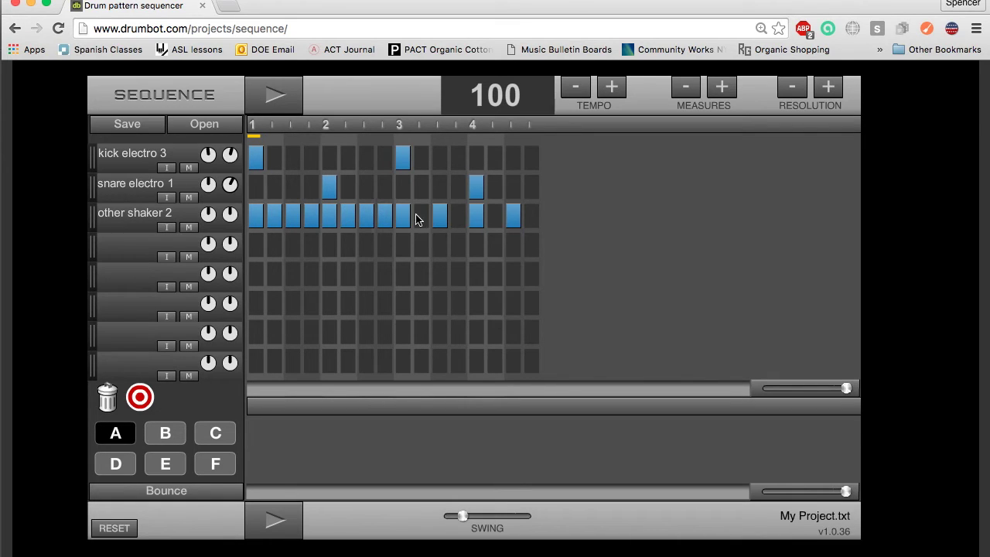
{"action": "left_click", "coordinate": [421, 217]}
{"action": "left_click", "coordinate": [458, 216]}
{"action": "left_click", "coordinate": [496, 216]}
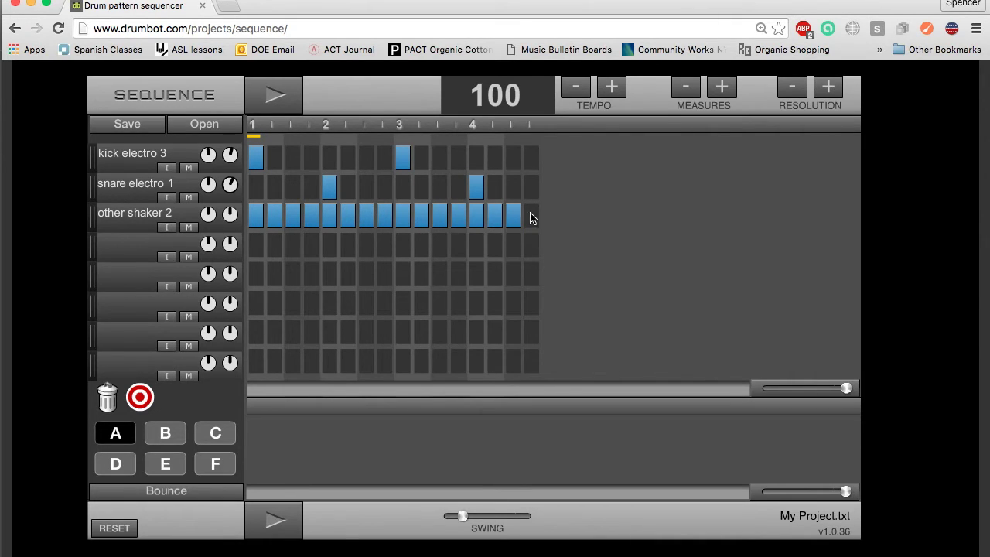
{"action": "left_click", "coordinate": [279, 99]}
{"action": "left_click", "coordinate": [279, 99]}
- Step the grid resolution down to 4 and back up, finishing at 16 steps
{"action": "left_click", "coordinate": [829, 88]}
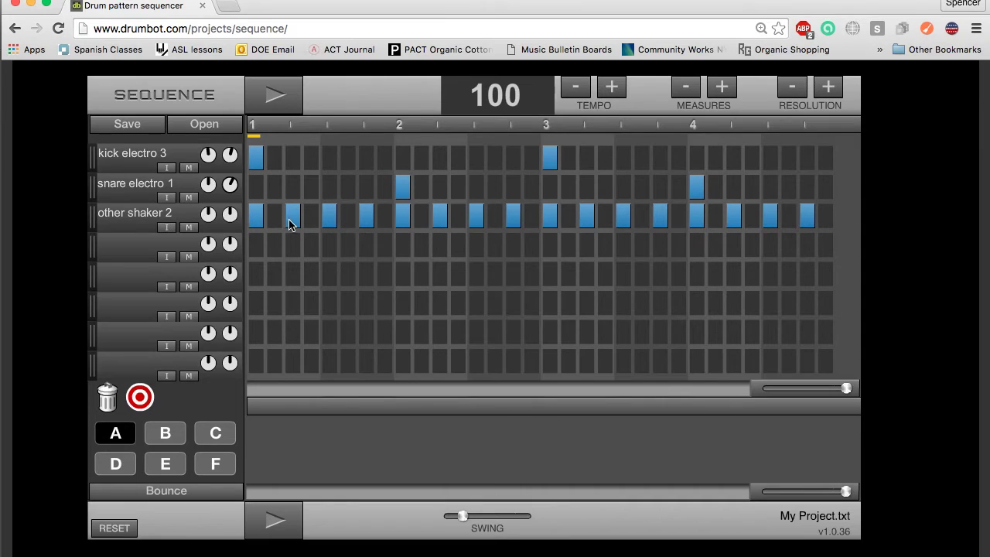
{"action": "left_click", "coordinate": [827, 87]}
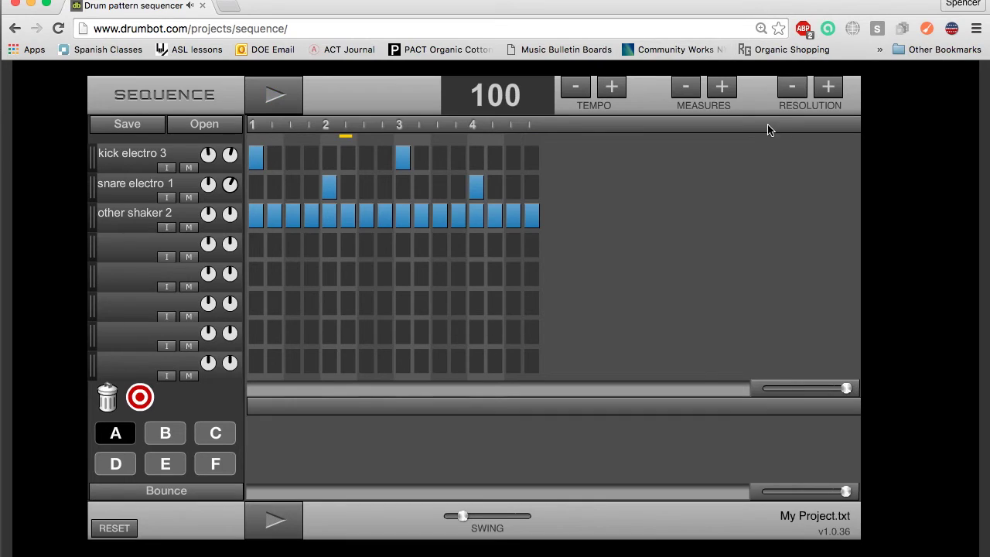
{"action": "left_click", "coordinate": [790, 90]}
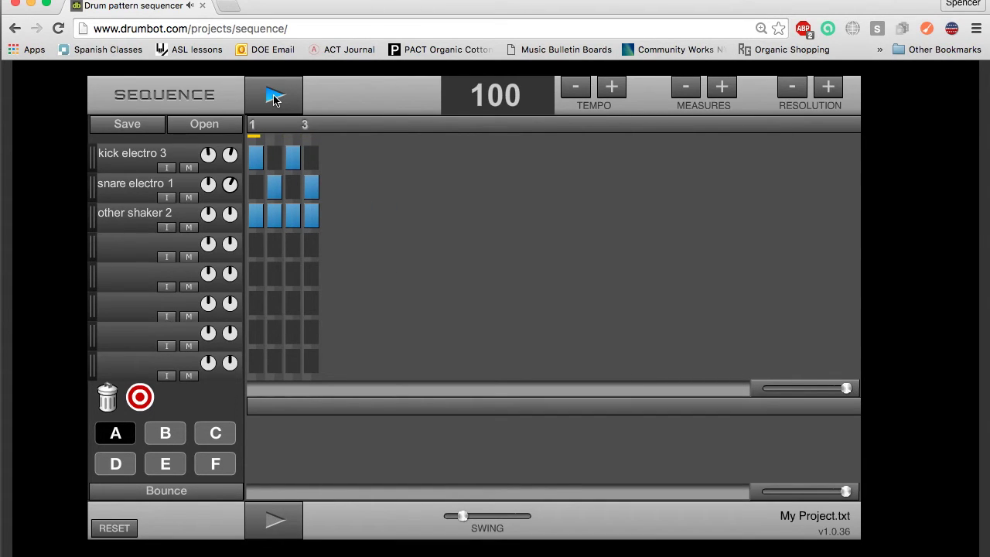
{"action": "left_click", "coordinate": [828, 86]}
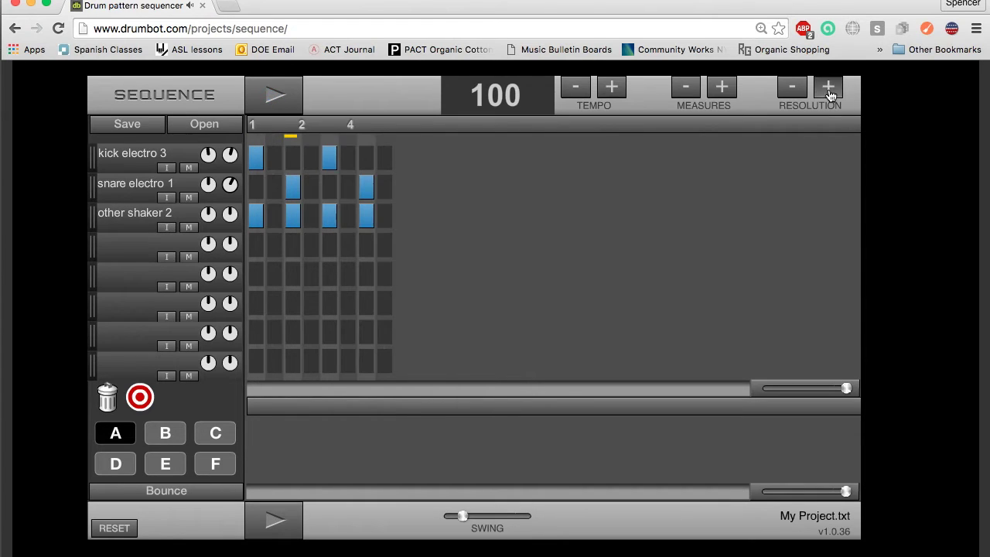
{"action": "left_click", "coordinate": [829, 86]}
{"action": "left_click", "coordinate": [828, 86]}
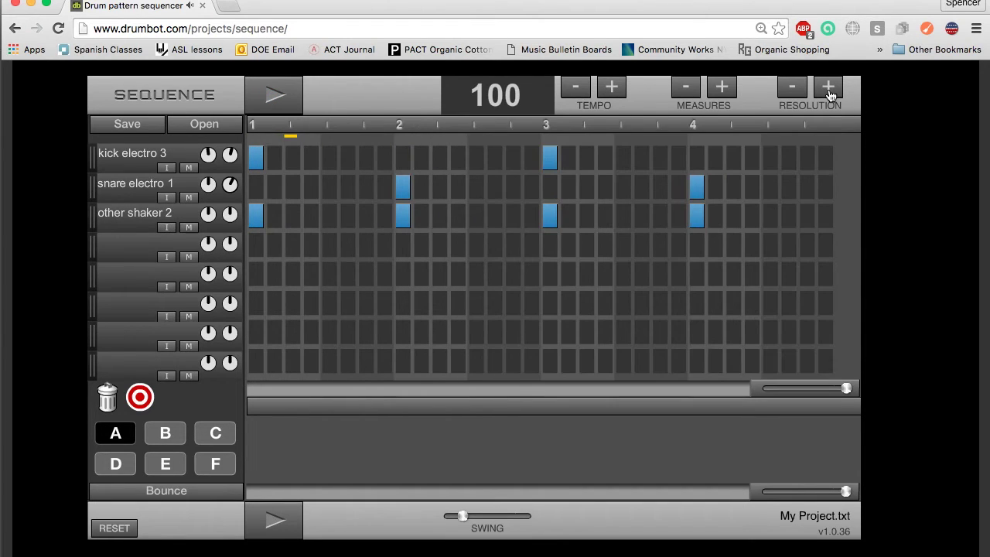
{"action": "left_click", "coordinate": [789, 90]}
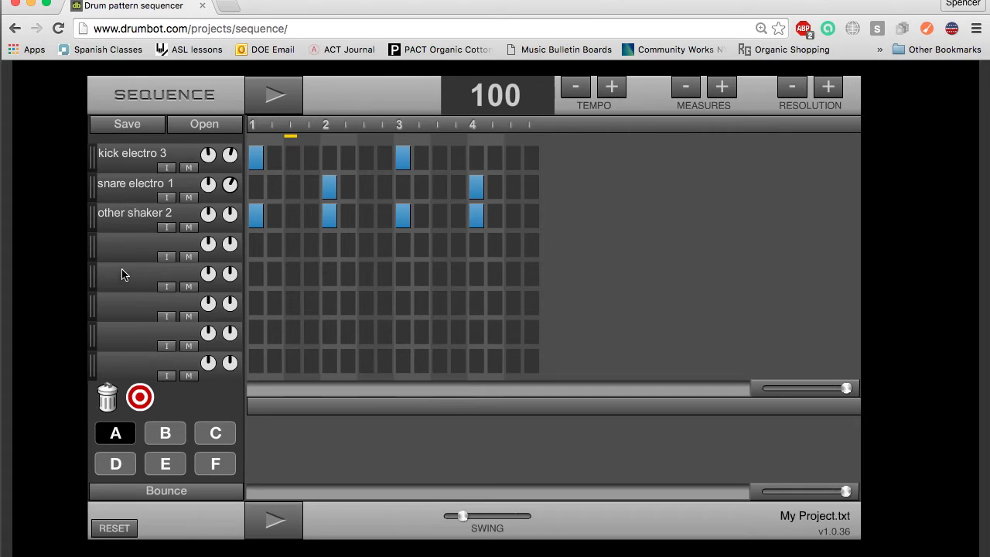
- Delete the kick electro 3 track by dropping it on the trash can
{"action": "mouse_move", "coordinate": [94, 163]}
{"action": "left_mouse_down"}
{"action": "mouse_move", "coordinate": [93, 305]}
{"action": "mouse_move", "coordinate": [95, 162]}
{"action": "left_mouse_up"}
{"action": "left_click_drag", "start_coordinate": [92, 162], "coordinate": [107, 404]}
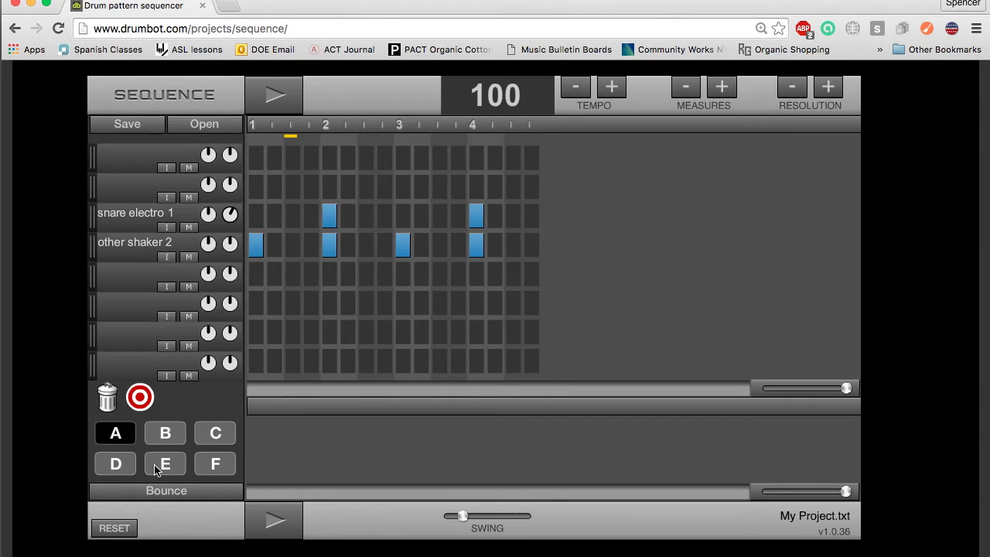
- Preview patterns B through F, then return to pattern A
{"action": "left_click", "coordinate": [175, 436]}
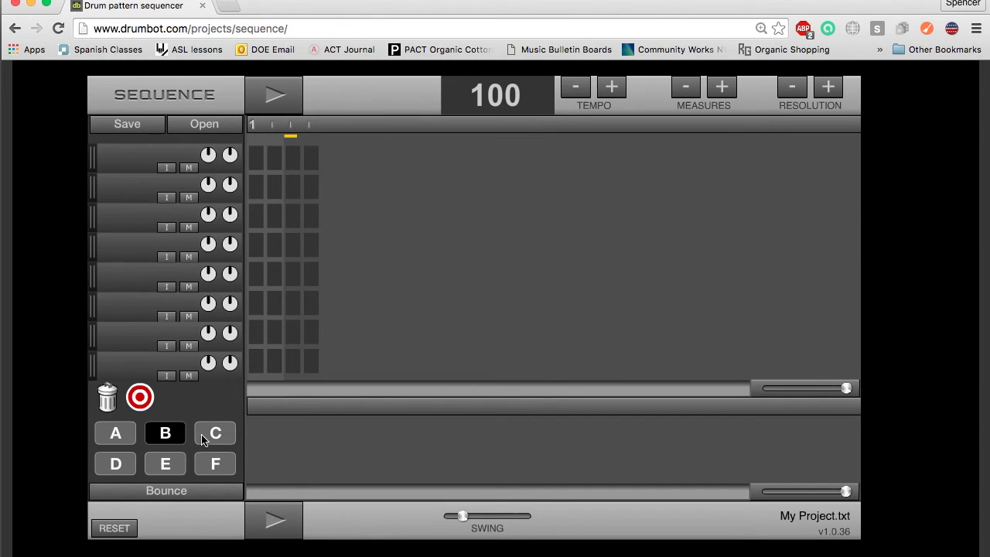
{"action": "left_click", "coordinate": [215, 437]}
{"action": "left_click", "coordinate": [119, 467]}
{"action": "left_click", "coordinate": [170, 468]}
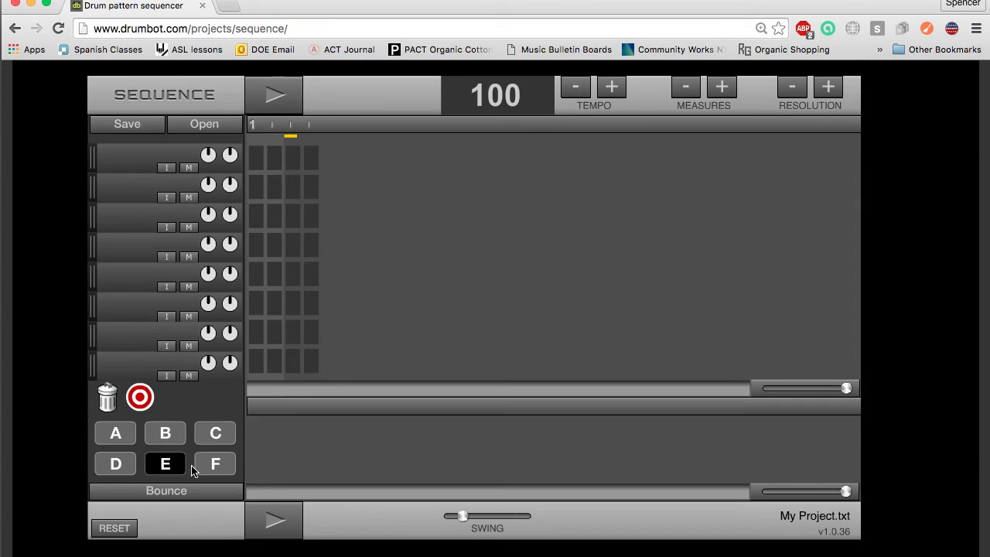
{"action": "left_click", "coordinate": [215, 464]}
{"action": "left_click", "coordinate": [112, 432]}
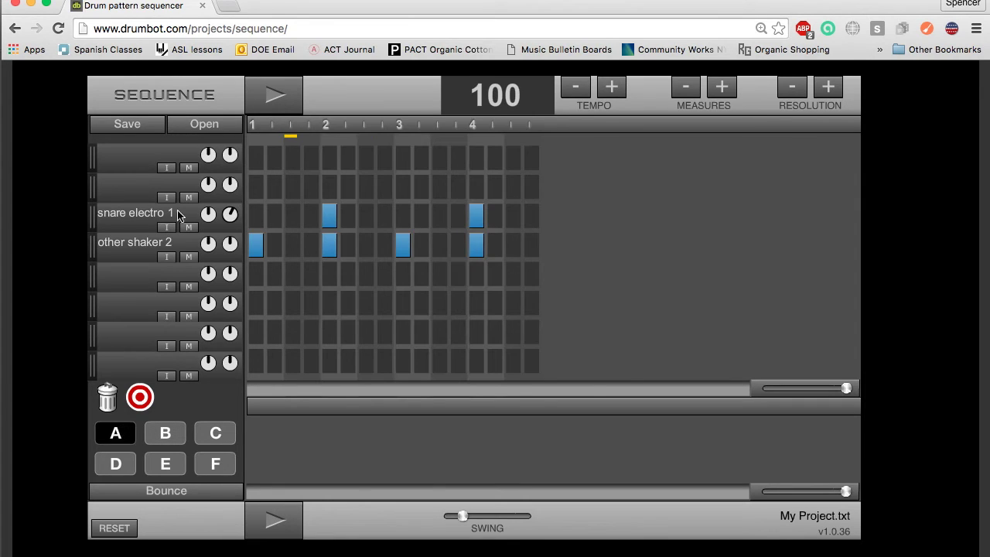
- Set the first empty track's sound to kick electro 3
{"action": "left_click", "coordinate": [130, 165]}
{"action": "left_click", "coordinate": [369, 208]}
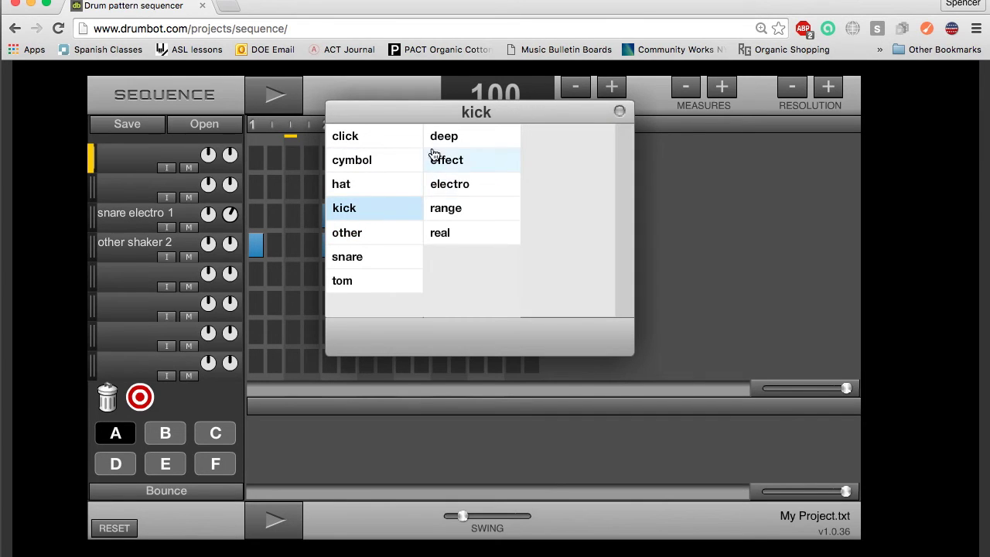
{"action": "left_click", "coordinate": [456, 185]}
{"action": "left_click", "coordinate": [564, 183]}
{"action": "left_click", "coordinate": [469, 341]}
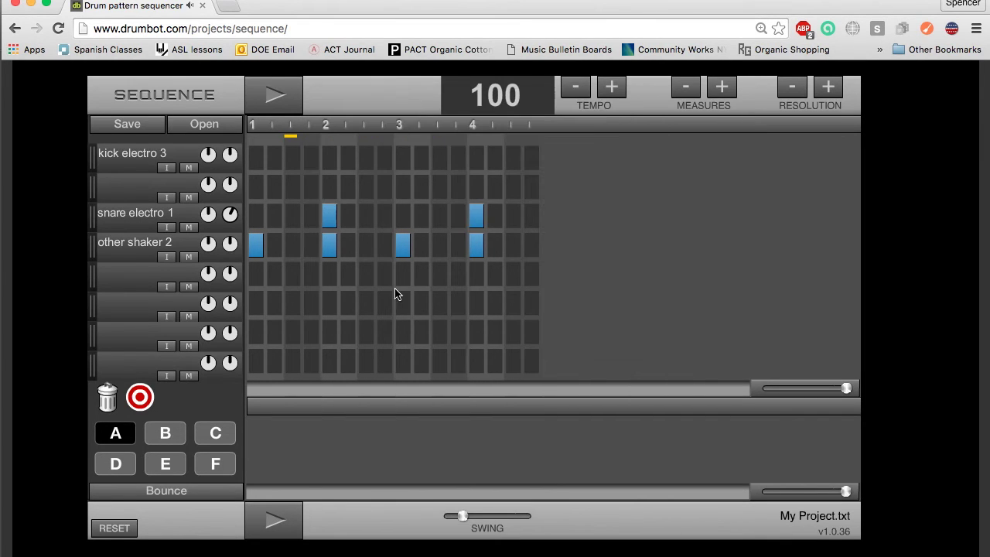
- Place kicks on beats 1–4 and steps 15–16, and play pattern A
{"action": "left_click", "coordinate": [257, 160]}
{"action": "left_click", "coordinate": [329, 159]}
{"action": "left_click", "coordinate": [404, 159]}
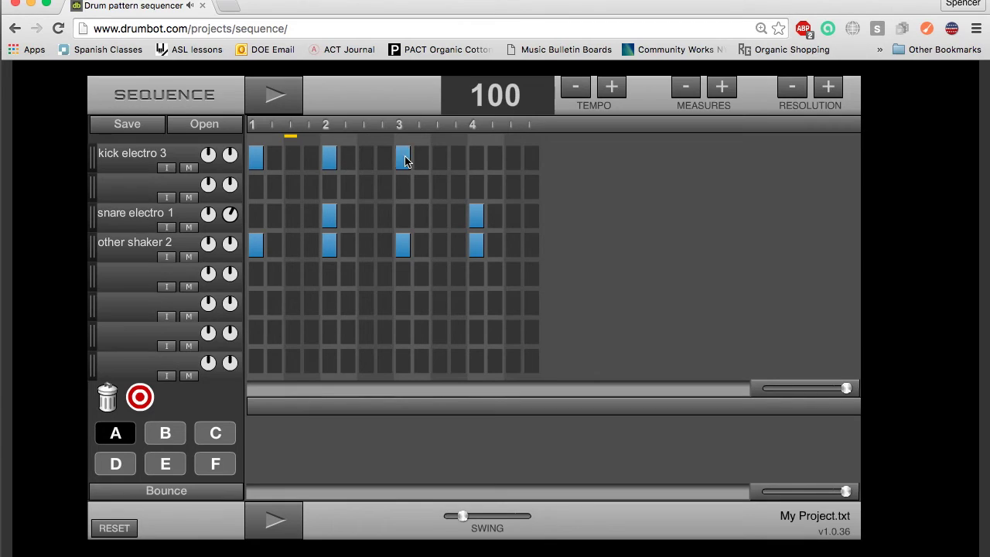
{"action": "left_click", "coordinate": [476, 159]}
{"action": "left_click", "coordinate": [533, 160]}
{"action": "left_click", "coordinate": [514, 159]}
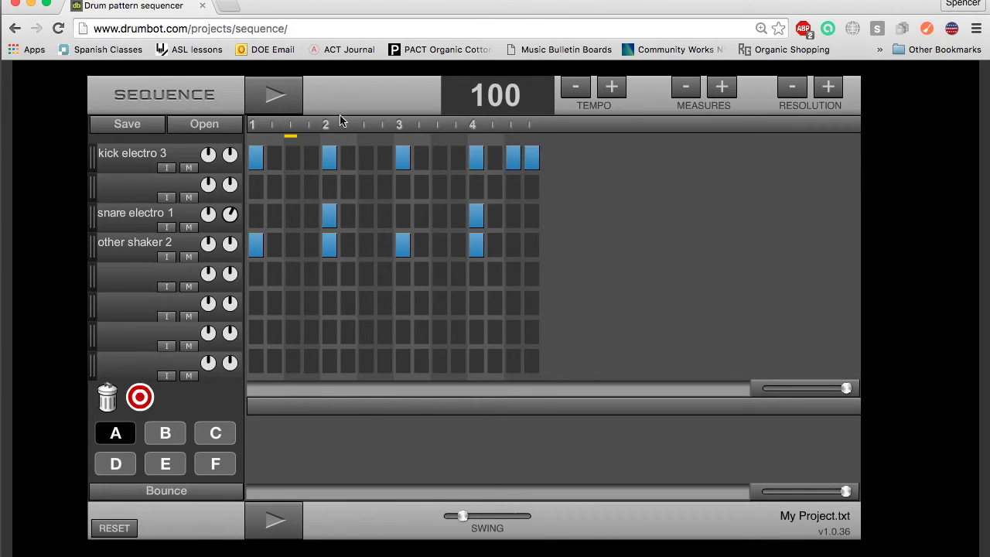
{"action": "left_click", "coordinate": [277, 96]}
{"action": "left_click", "coordinate": [165, 433]}
- Set pattern B's three tracks to kick electro 6, other clap 2 and hat closed 2
{"action": "left_click", "coordinate": [137, 157]}
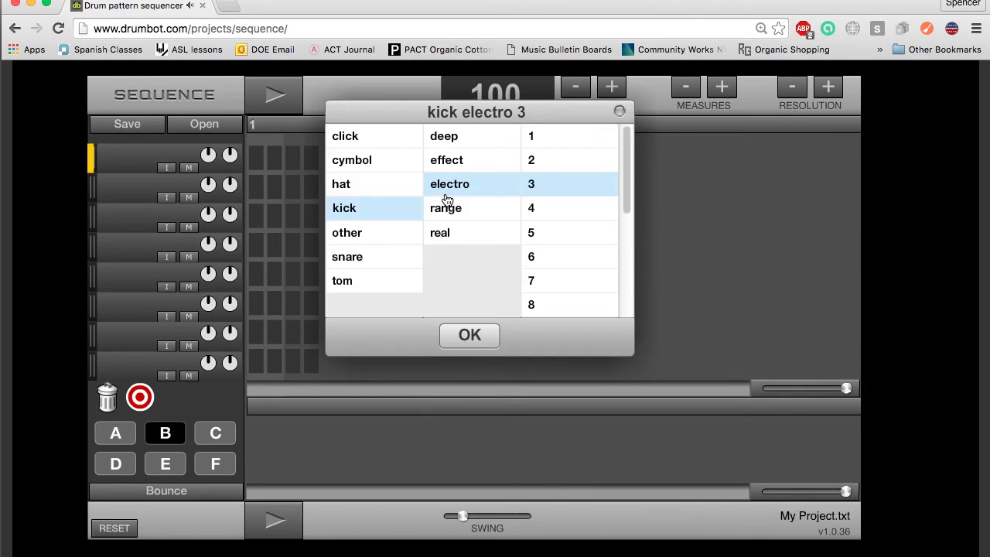
{"action": "left_click", "coordinate": [537, 258]}
{"action": "left_click", "coordinate": [472, 336]}
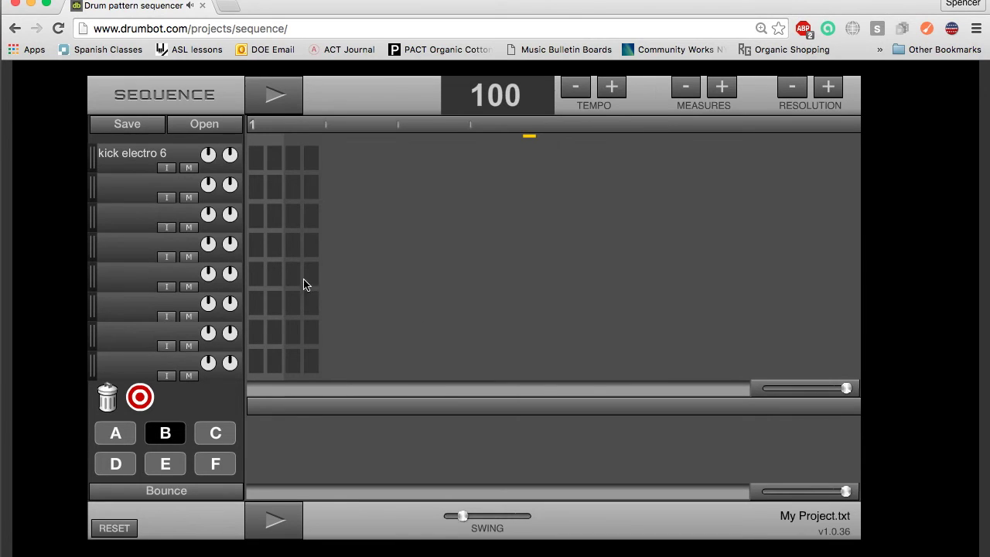
{"action": "left_click", "coordinate": [107, 176]}
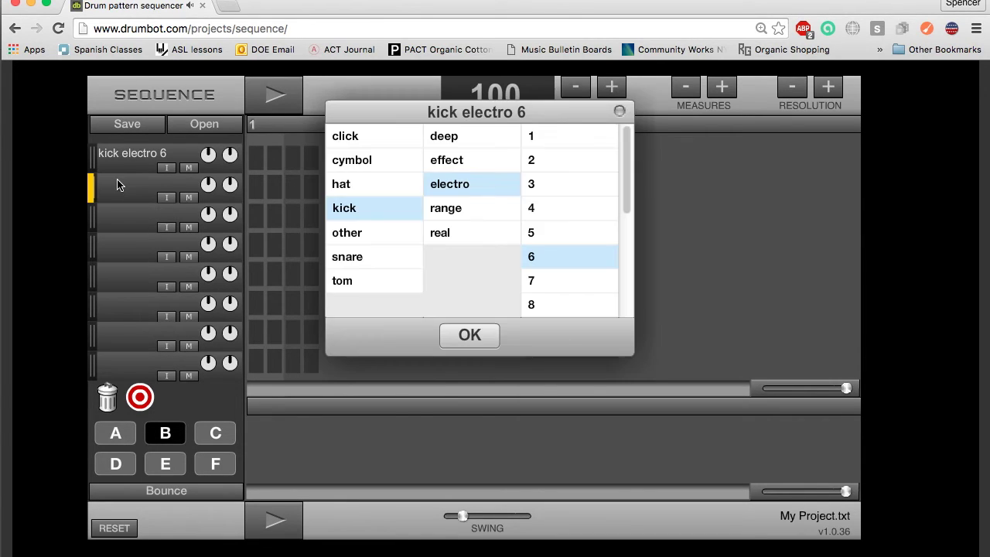
{"action": "left_click", "coordinate": [346, 232]}
{"action": "left_click", "coordinate": [486, 164]}
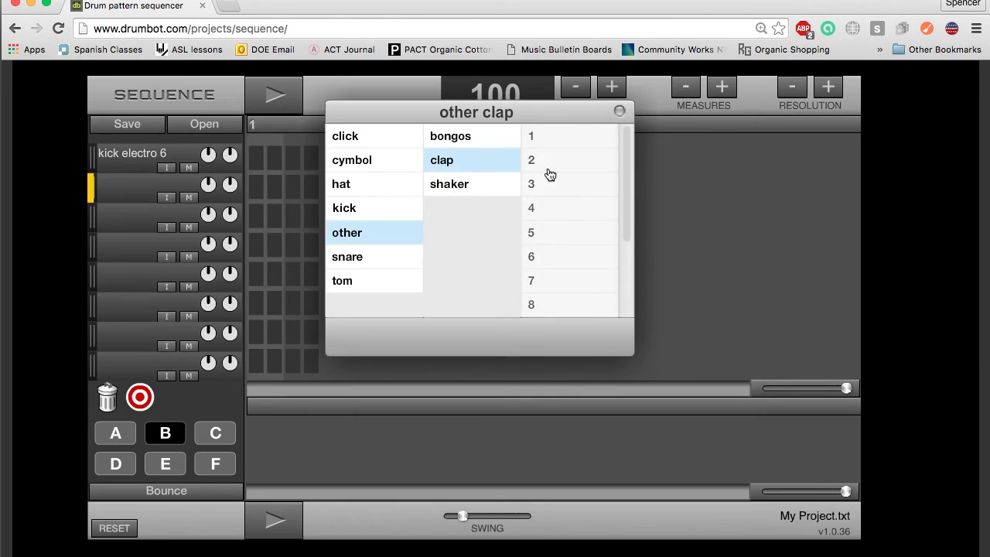
{"action": "left_click", "coordinate": [545, 162]}
{"action": "left_click", "coordinate": [488, 334]}
{"action": "left_click", "coordinate": [134, 224]}
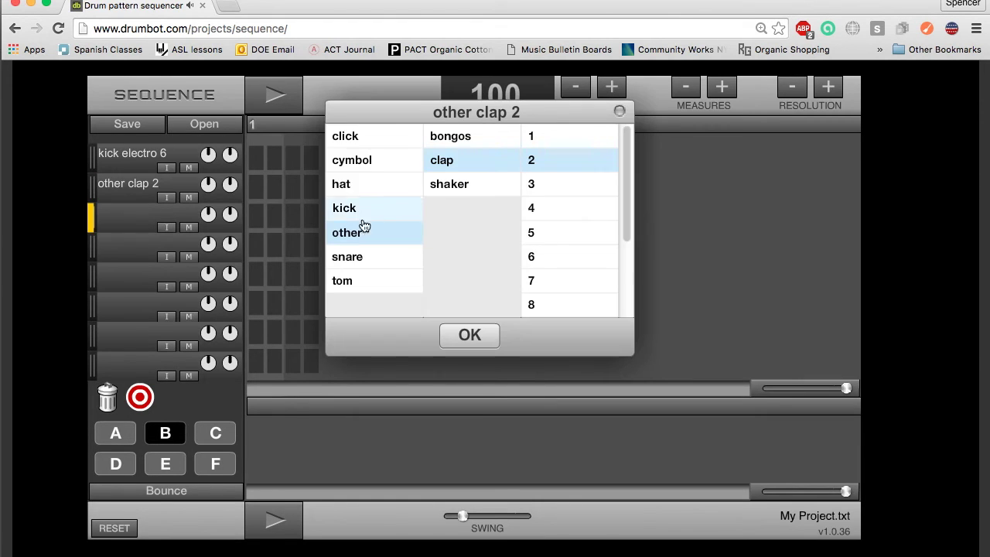
{"action": "left_click", "coordinate": [354, 185]}
{"action": "double_click", "coordinate": [460, 160]}
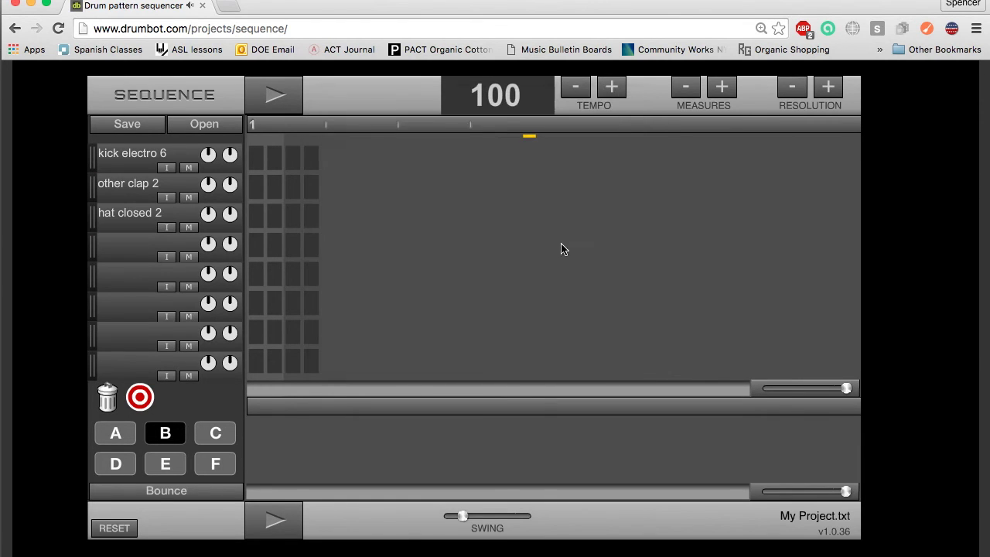
- Program the kick and clap steps of pattern B's beat
{"action": "left_click", "coordinate": [256, 158]}
{"action": "left_click", "coordinate": [310, 158]}
{"action": "left_click", "coordinate": [365, 158]}
{"action": "left_click", "coordinate": [330, 187]}
{"action": "left_click", "coordinate": [403, 188]}
{"action": "left_click", "coordinate": [476, 188]}
{"action": "left_click", "coordinate": [439, 158]}
- Program the closed hat steps, including a run at the end of the bar
{"action": "left_click", "coordinate": [256, 216]}
{"action": "left_click", "coordinate": [293, 215]}
{"action": "left_click", "coordinate": [366, 216]}
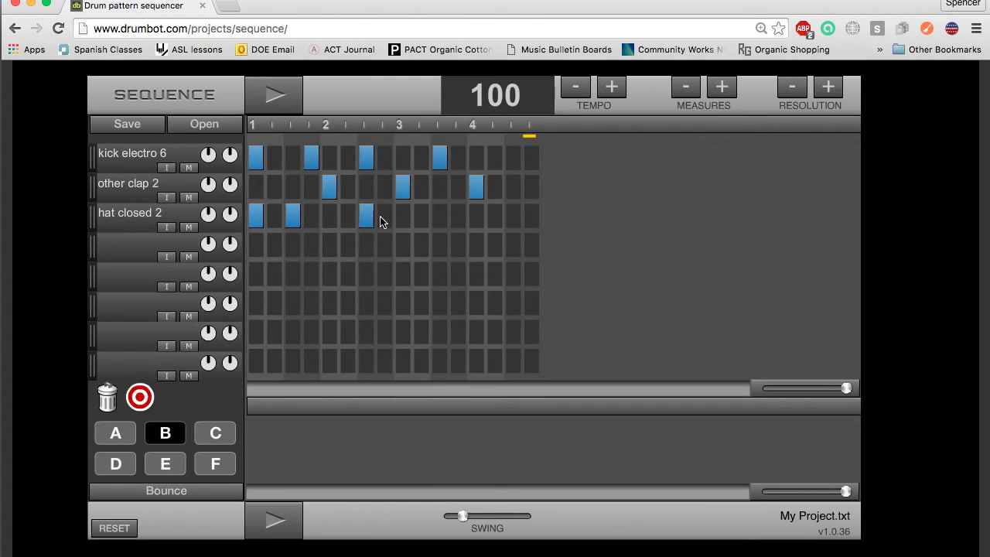
{"action": "left_click", "coordinate": [384, 216]}
{"action": "left_click", "coordinate": [421, 216]}
{"action": "left_click", "coordinate": [458, 216]}
{"action": "left_click_drag", "start_coordinate": [494, 216], "coordinate": [532, 216]}
- Play pattern B and move the clap from step 9 to step 15
{"action": "key", "text": "space"}
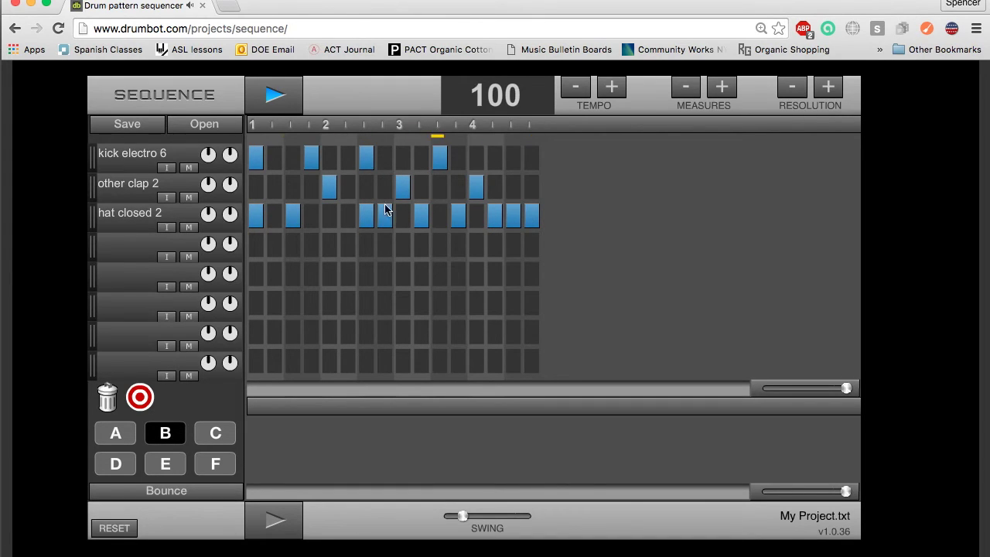
{"action": "left_click", "coordinate": [403, 187]}
{"action": "left_click", "coordinate": [513, 187]}
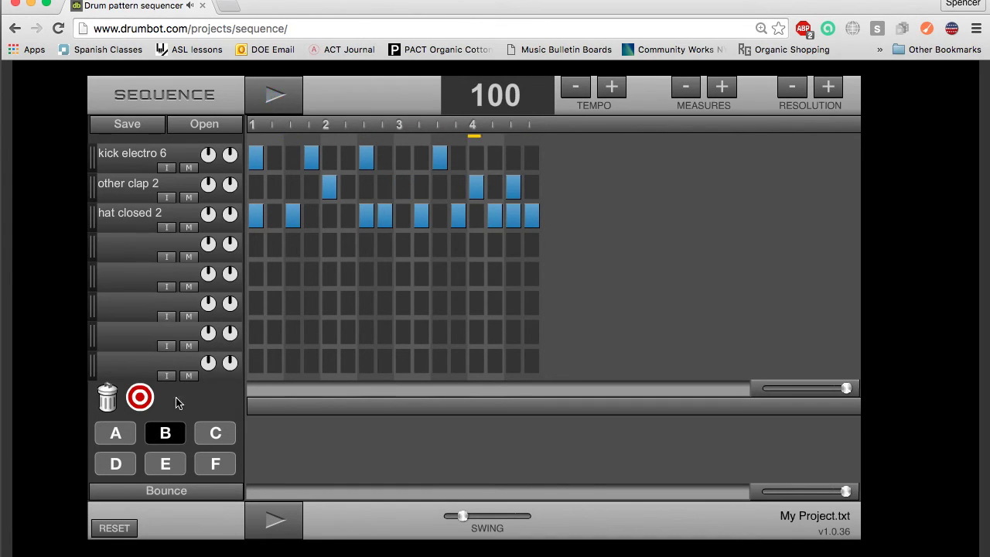
- Place pattern A blocks at the start of the song timeline and play the arrangement
{"action": "left_click", "coordinate": [120, 435]}
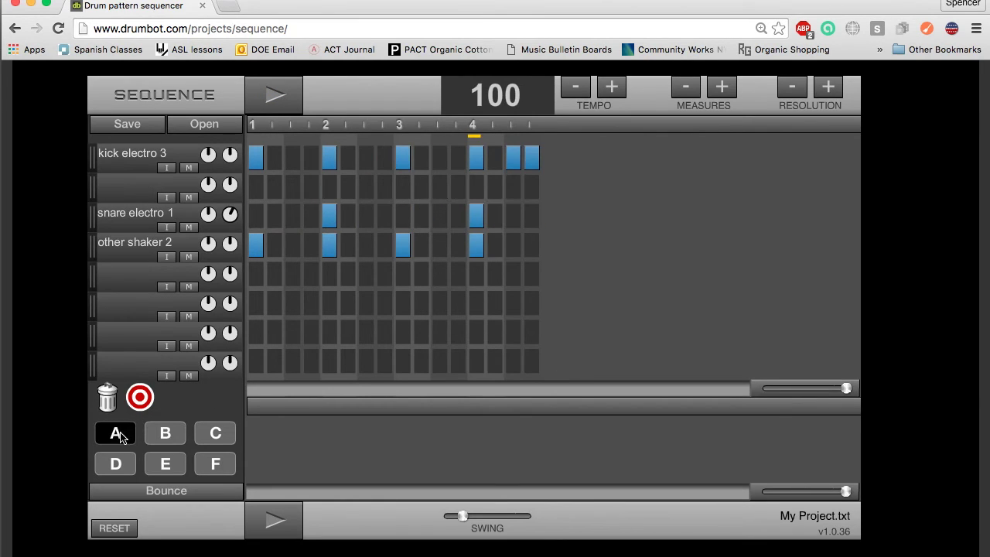
{"action": "left_click_drag", "start_coordinate": [120, 436], "coordinate": [283, 446]}
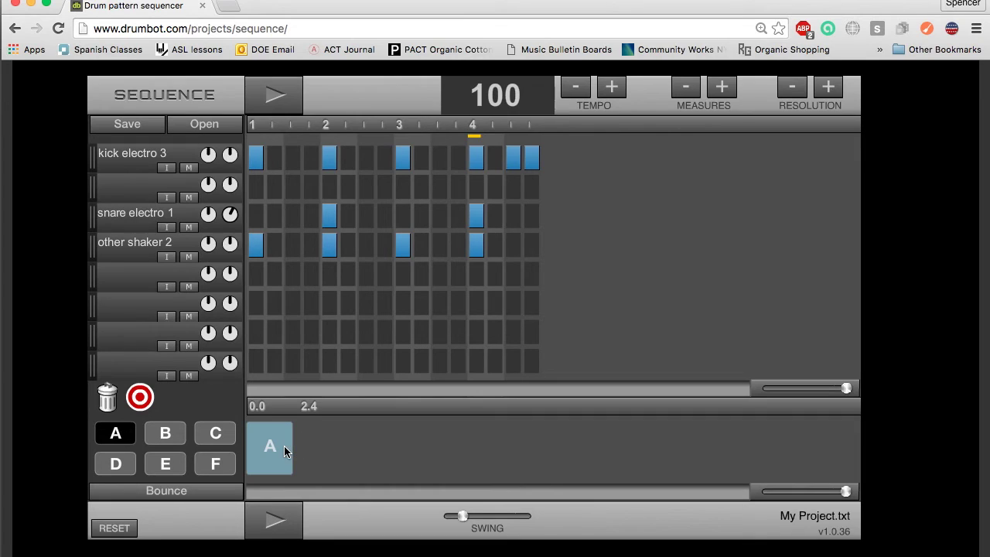
{"action": "left_click_drag", "start_coordinate": [112, 439], "coordinate": [345, 446]}
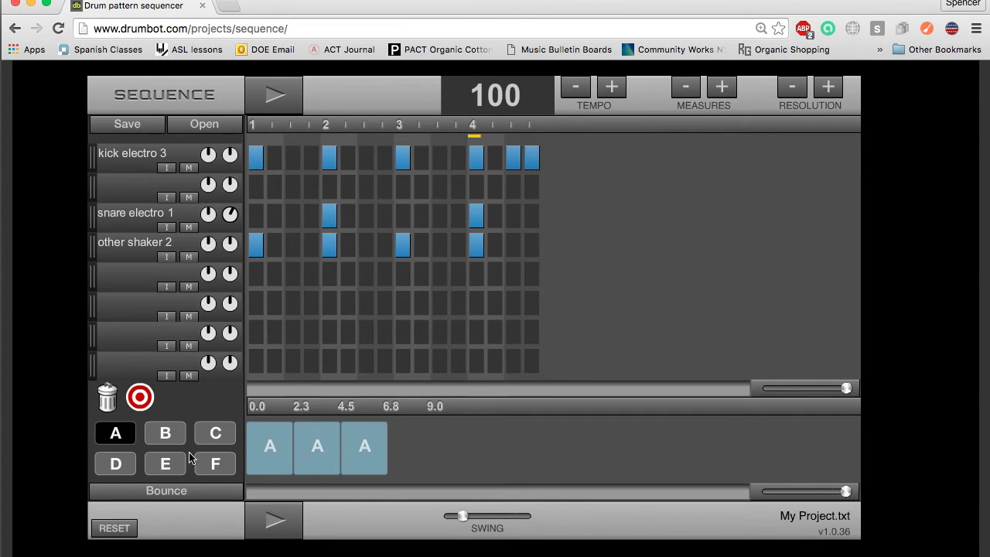
{"action": "left_click", "coordinate": [275, 524]}
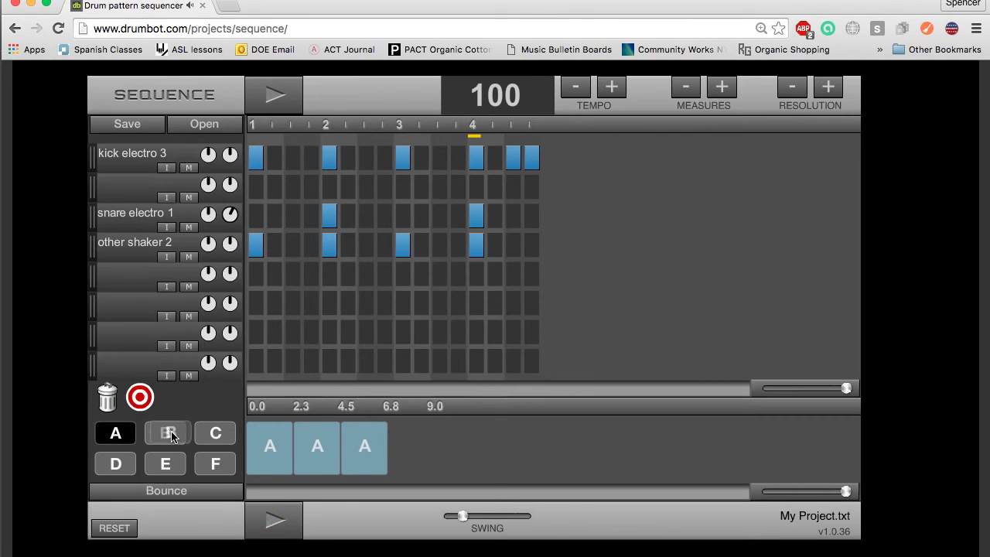
- Insert pattern B after the first A, play the A, B, A, A song, then stop
{"action": "left_click_drag", "start_coordinate": [170, 433], "coordinate": [294, 449]}
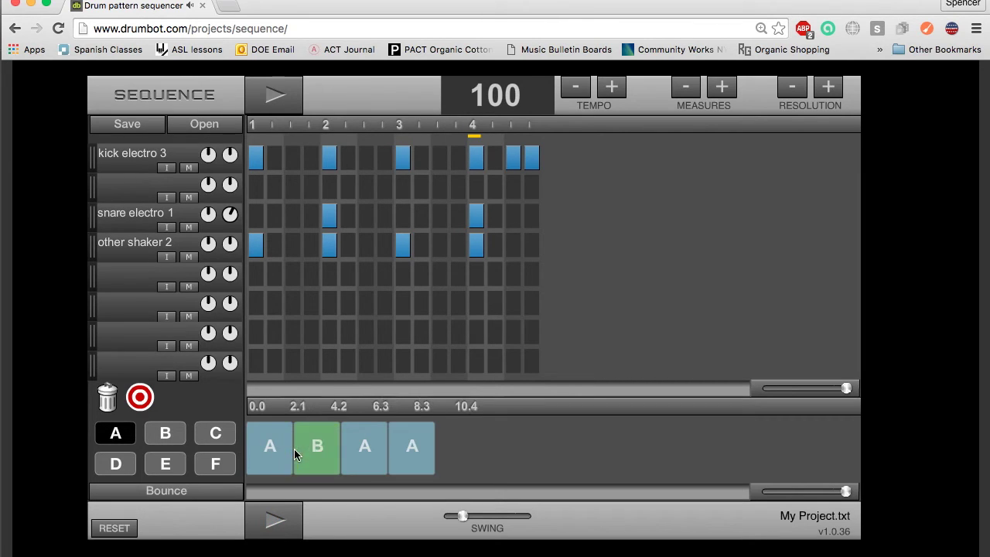
{"action": "left_click", "coordinate": [268, 524]}
{"action": "left_click", "coordinate": [269, 525]}
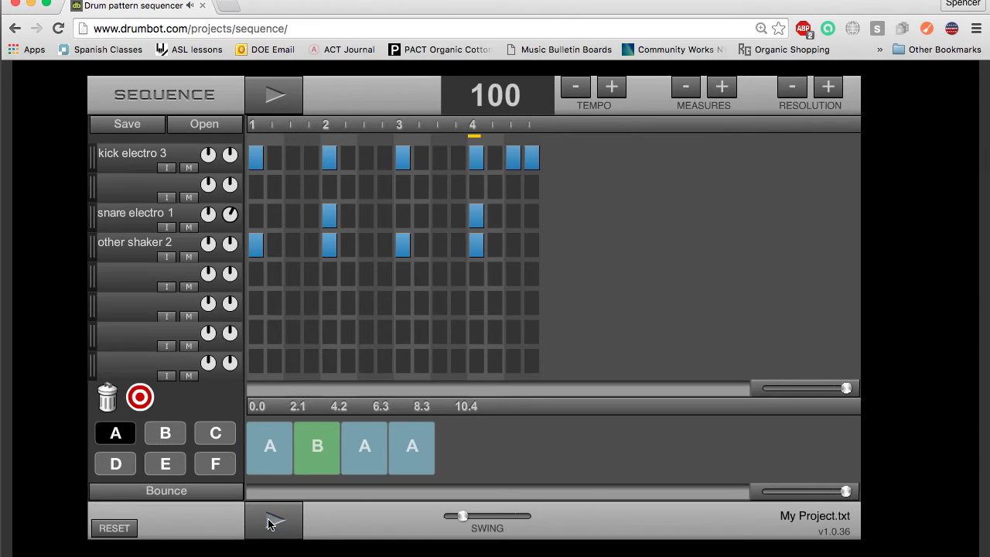
- Look through patterns C, F, E, D, B and A in turn
{"action": "left_click", "coordinate": [213, 443]}
{"action": "left_click", "coordinate": [215, 464]}
{"action": "left_click", "coordinate": [165, 464]}
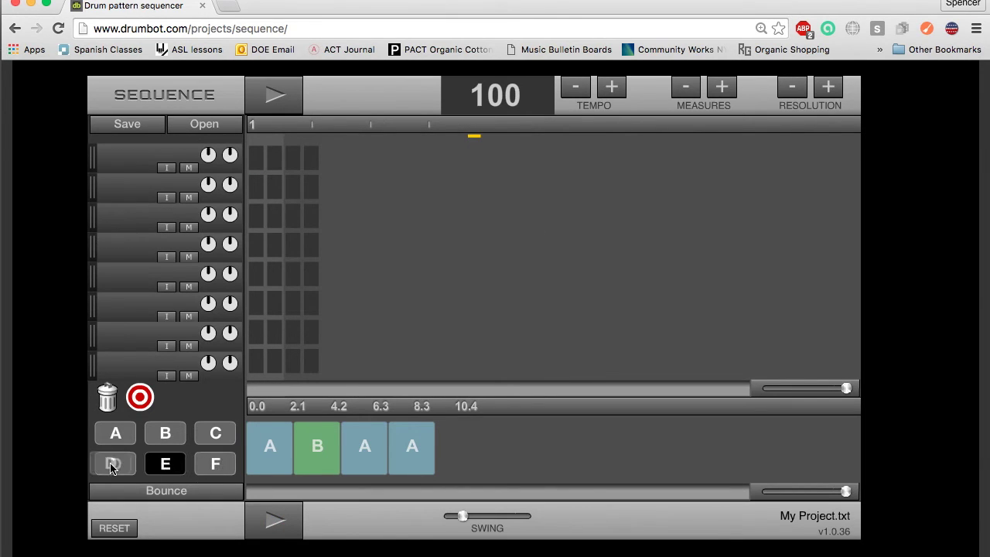
{"action": "left_click", "coordinate": [112, 464]}
{"action": "left_click", "coordinate": [218, 435]}
{"action": "left_click", "coordinate": [168, 434]}
{"action": "left_click", "coordinate": [108, 434]}
{"action": "left_click", "coordinate": [118, 465]}
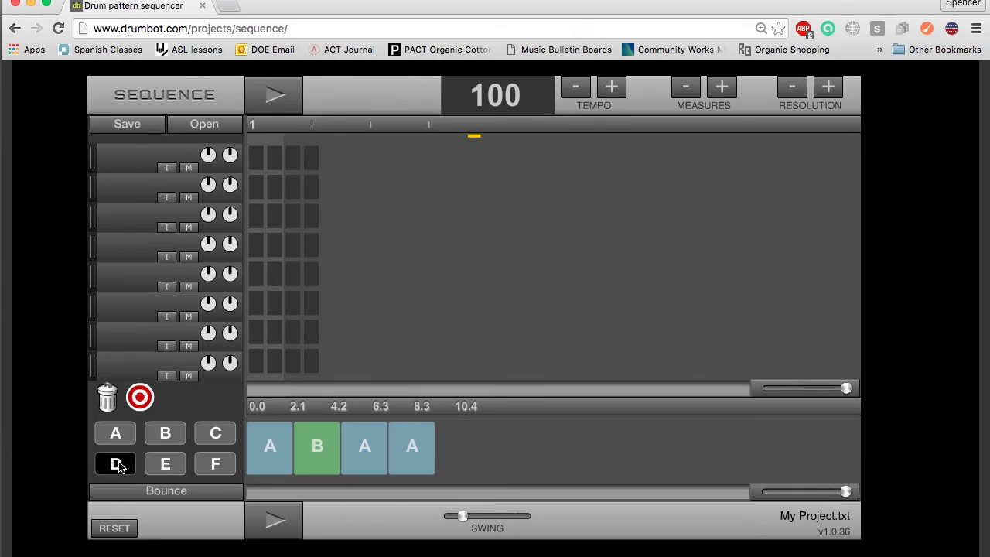
- In pattern A, fill the other shaker 2 track on all 16 steps
{"action": "left_click", "coordinate": [120, 433]}
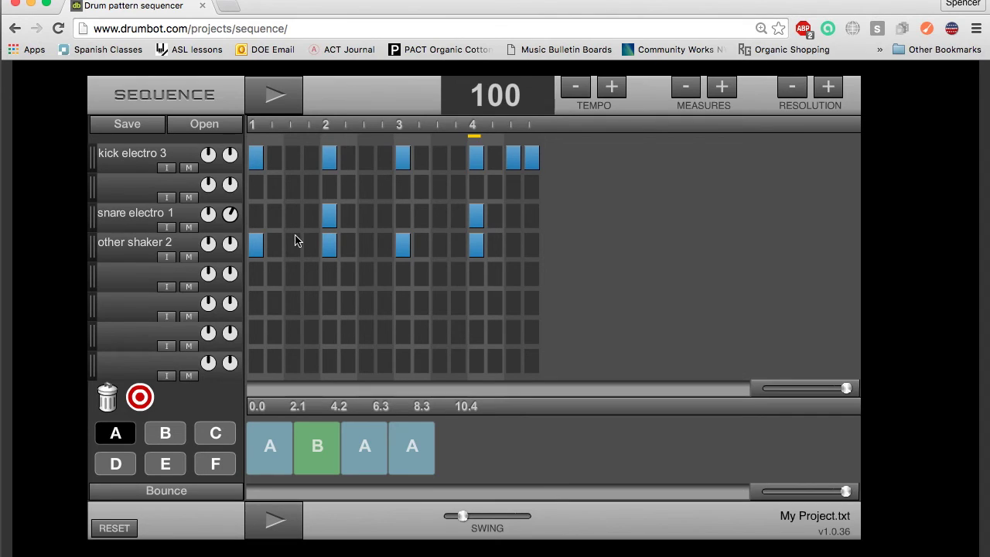
{"action": "left_click_drag", "start_coordinate": [366, 246], "coordinate": [275, 246]}
{"action": "left_click_drag", "start_coordinate": [392, 253], "coordinate": [534, 248]}
- Play pattern A, trying maximum swing, no swing, then a little swing
{"action": "left_click", "coordinate": [272, 96]}
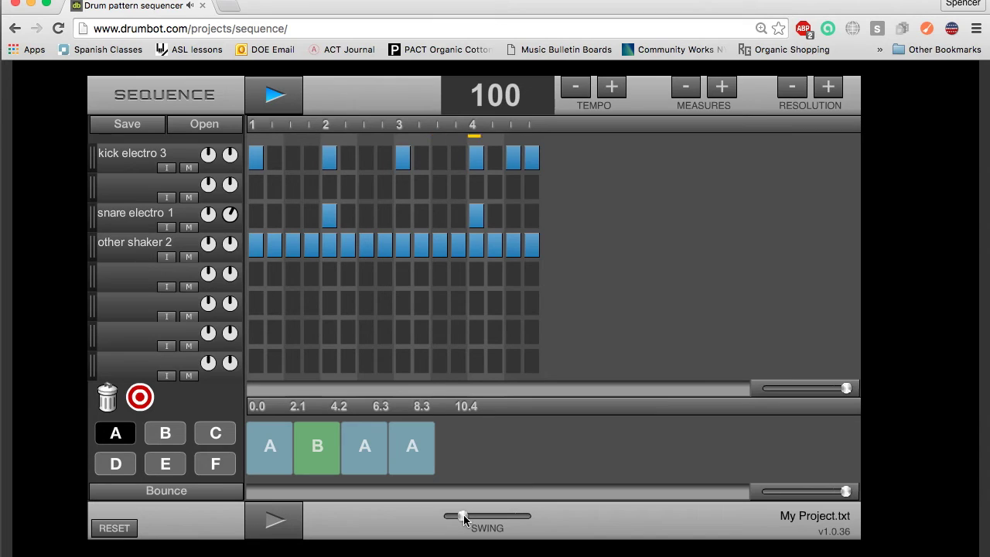
{"action": "left_click_drag", "start_coordinate": [462, 516], "coordinate": [551, 523]}
{"action": "left_click_drag", "start_coordinate": [529, 516], "coordinate": [398, 521]}
{"action": "left_click", "coordinate": [461, 520]}
{"action": "mouse_move", "coordinate": [461, 521]}
{"action": "left_mouse_down"}
{"action": "mouse_move", "coordinate": [526, 523]}
{"action": "mouse_move", "coordinate": [446, 522]}
{"action": "left_mouse_up"}
- Add extra measures to pattern A
{"action": "mouse_move", "coordinate": [846, 388]}
{"action": "left_mouse_down"}
{"action": "mouse_move", "coordinate": [772, 388]}
{"action": "mouse_move", "coordinate": [856, 387]}
{"action": "left_mouse_up"}
{"action": "left_click", "coordinate": [728, 93]}
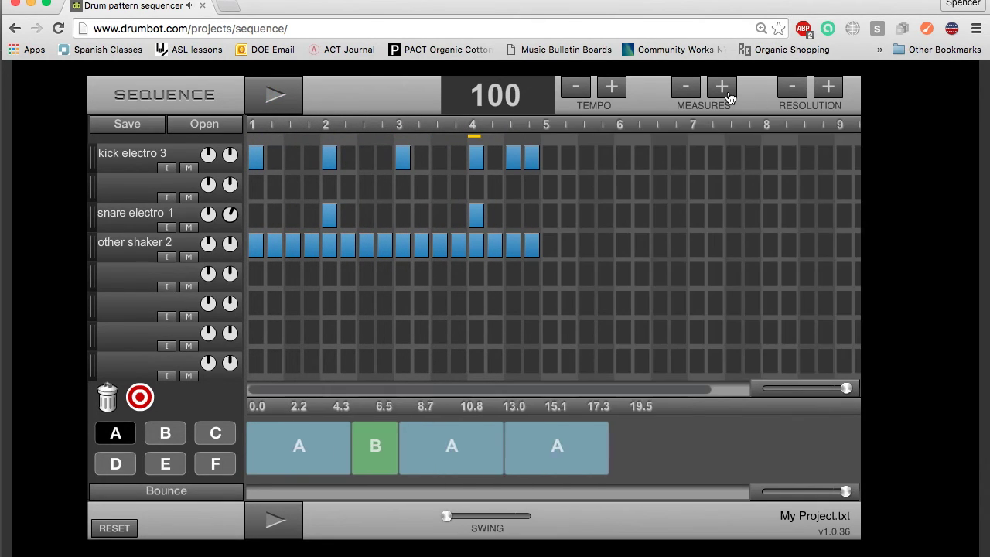
{"action": "left_click", "coordinate": [846, 389]}
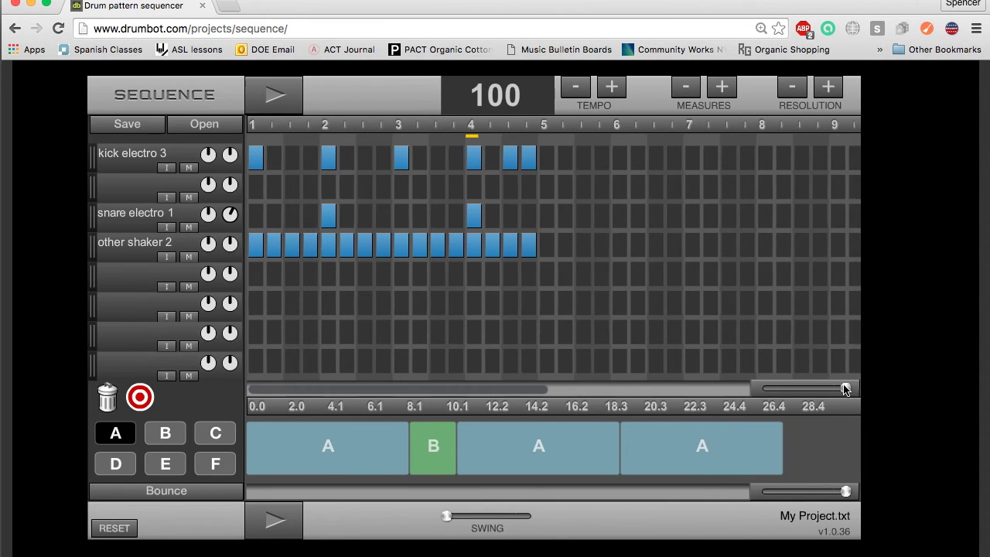
{"action": "left_click_drag", "start_coordinate": [845, 389], "coordinate": [810, 389]}
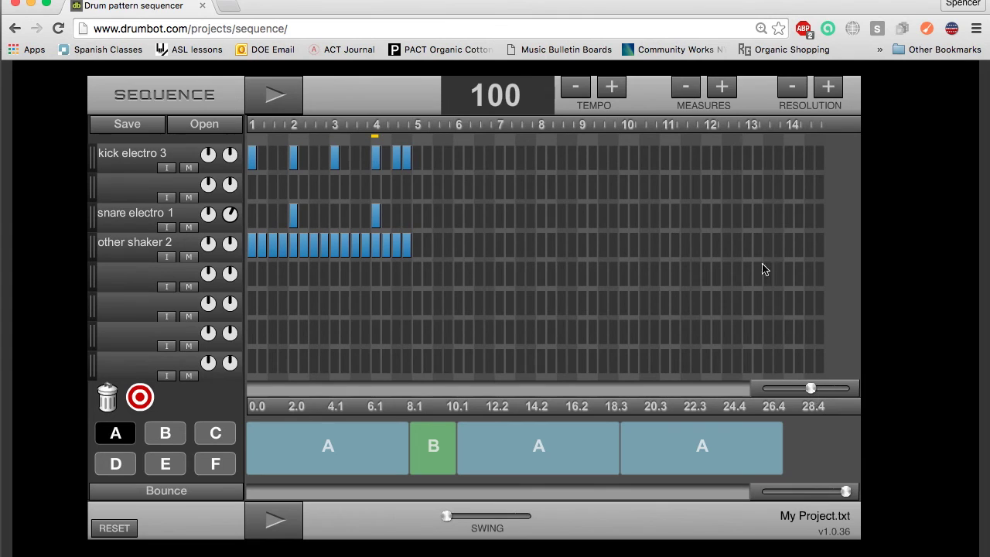
{"action": "left_click", "coordinate": [721, 88]}
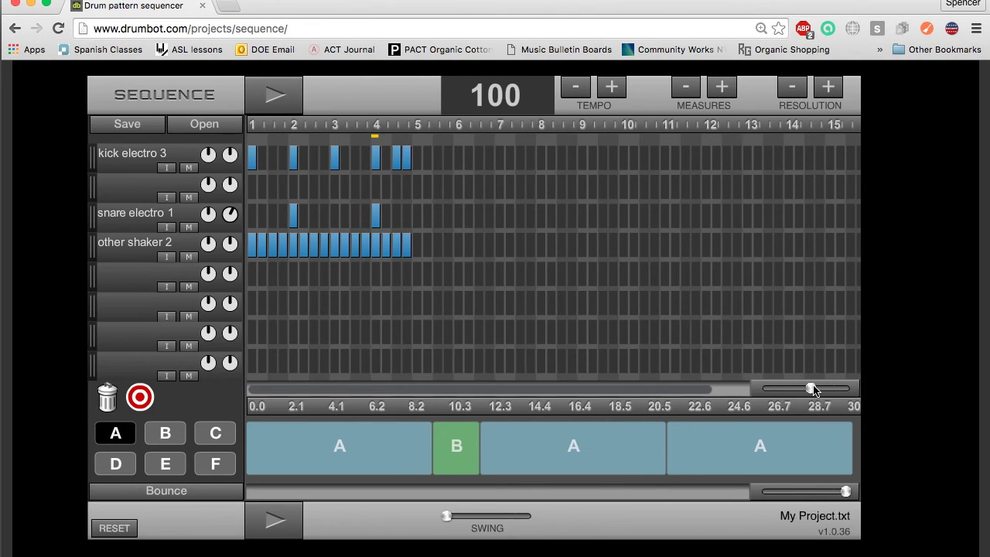
{"action": "left_click_drag", "start_coordinate": [812, 389], "coordinate": [857, 388]}
- Add hits around measures 8–9: a row 6 step, a kick, a snare and a shaker
{"action": "left_click", "coordinate": [843, 305]}
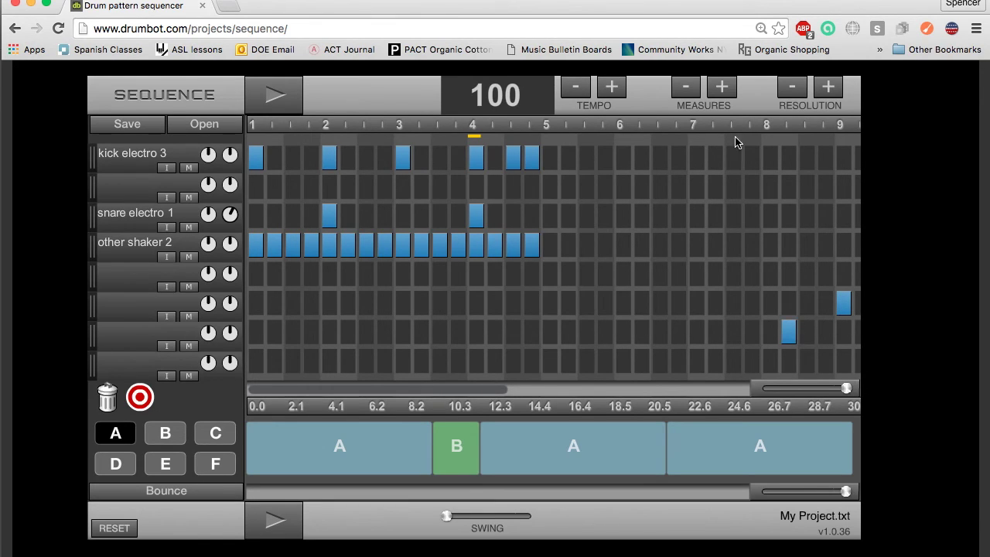
{"action": "left_click", "coordinate": [752, 158]}
{"action": "left_click", "coordinate": [789, 216]}
{"action": "left_click", "coordinate": [788, 245]}
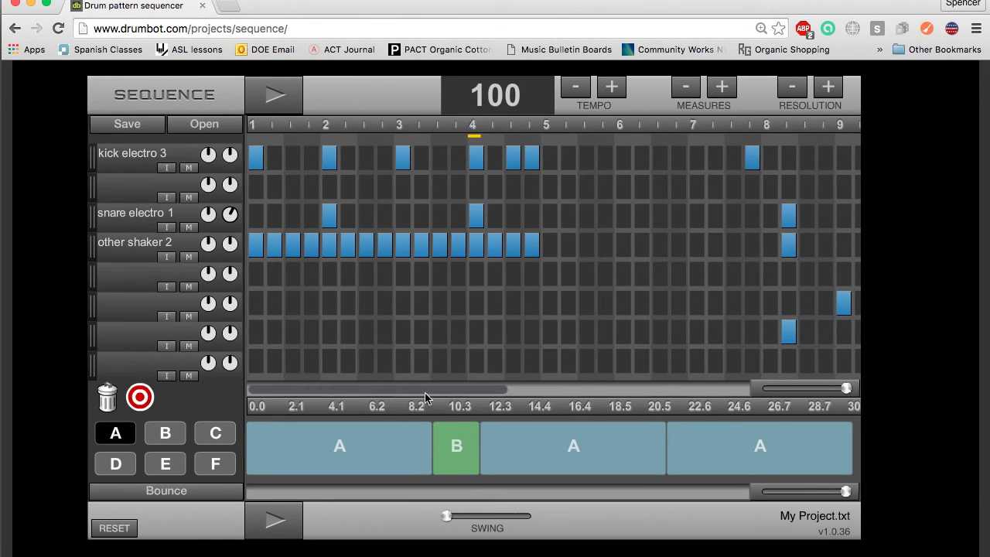
- Append F, C, B and two more A blocks to the end of the song timeline
{"action": "mouse_move", "coordinate": [429, 394]}
{"action": "left_mouse_down"}
{"action": "mouse_move", "coordinate": [679, 408]}
{"action": "mouse_move", "coordinate": [630, 397]}
{"action": "mouse_move", "coordinate": [415, 398]}
{"action": "left_mouse_up"}
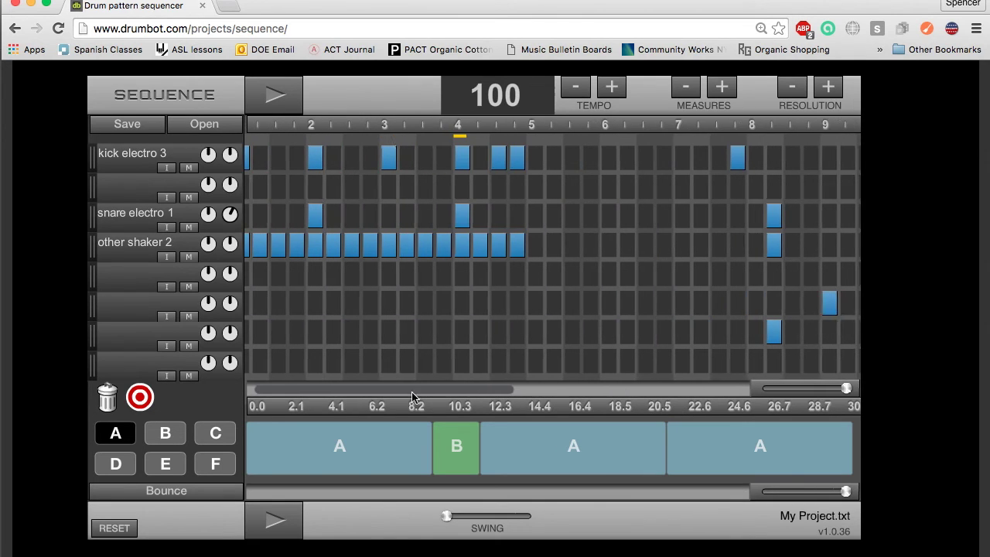
{"action": "left_click_drag", "start_coordinate": [847, 495], "coordinate": [801, 492]}
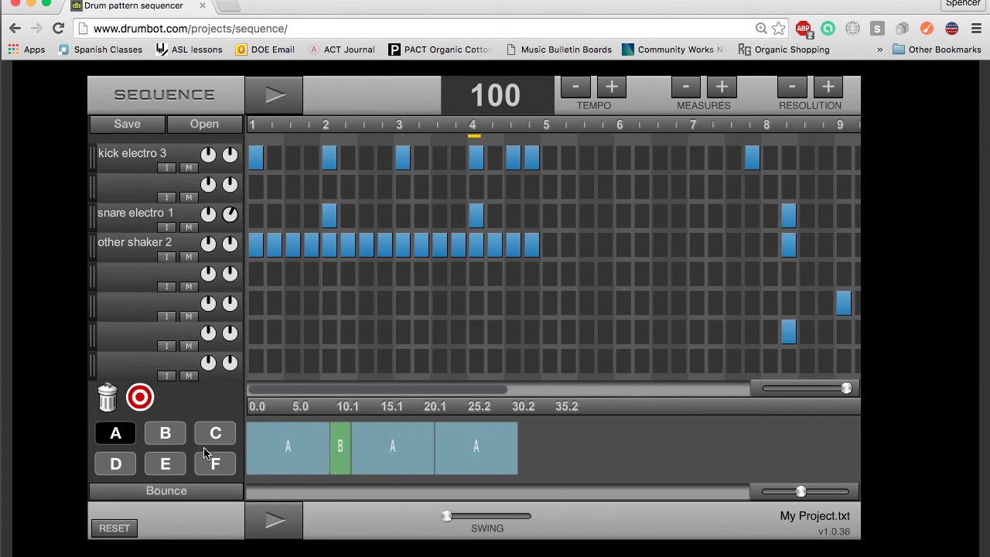
{"action": "left_click_drag", "start_coordinate": [215, 463], "coordinate": [560, 451]}
{"action": "left_click_drag", "start_coordinate": [215, 434], "coordinate": [611, 435]}
{"action": "left_click_drag", "start_coordinate": [165, 433], "coordinate": [576, 440]}
{"action": "left_click_drag", "start_coordinate": [115, 433], "coordinate": [676, 447]}
{"action": "mouse_move", "coordinate": [804, 497]}
{"action": "left_mouse_down"}
{"action": "mouse_move", "coordinate": [792, 498]}
{"action": "mouse_move", "coordinate": [846, 497]}
{"action": "mouse_move", "coordinate": [770, 493]}
{"action": "mouse_move", "coordinate": [810, 492]}
{"action": "left_mouse_up"}
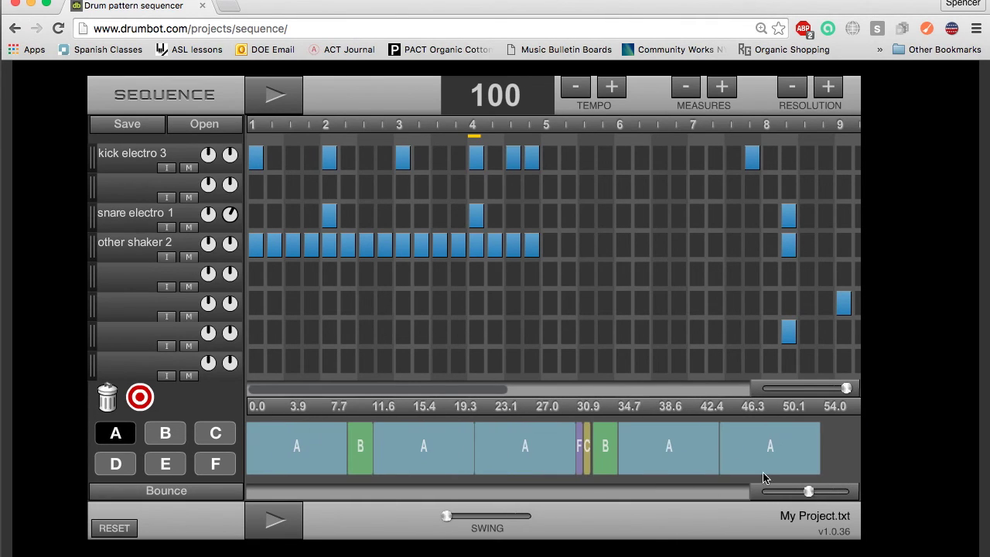
- Save the project to a file under a new name beginning 'Sp'
{"action": "left_click", "coordinate": [127, 130]}
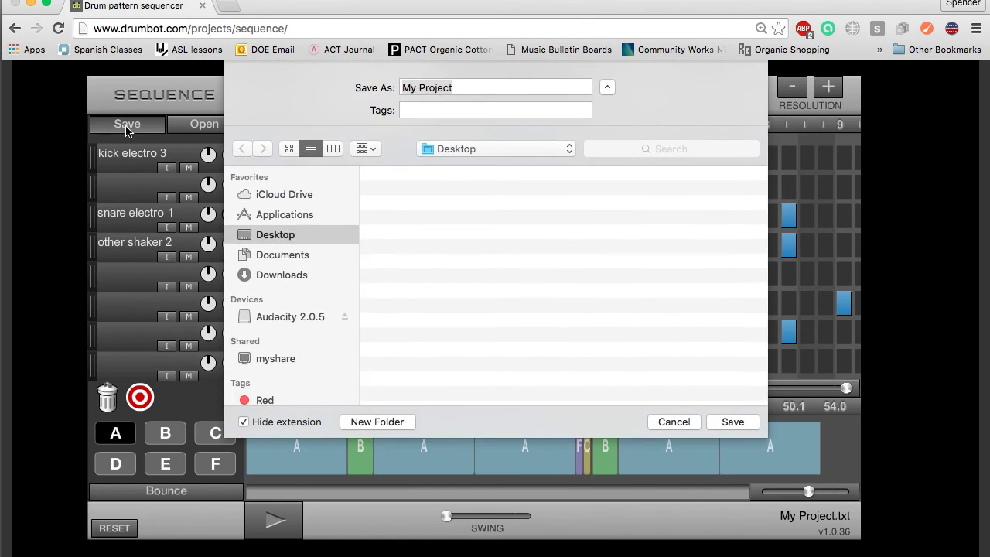
{"action": "type", "text": "Spencer's"}
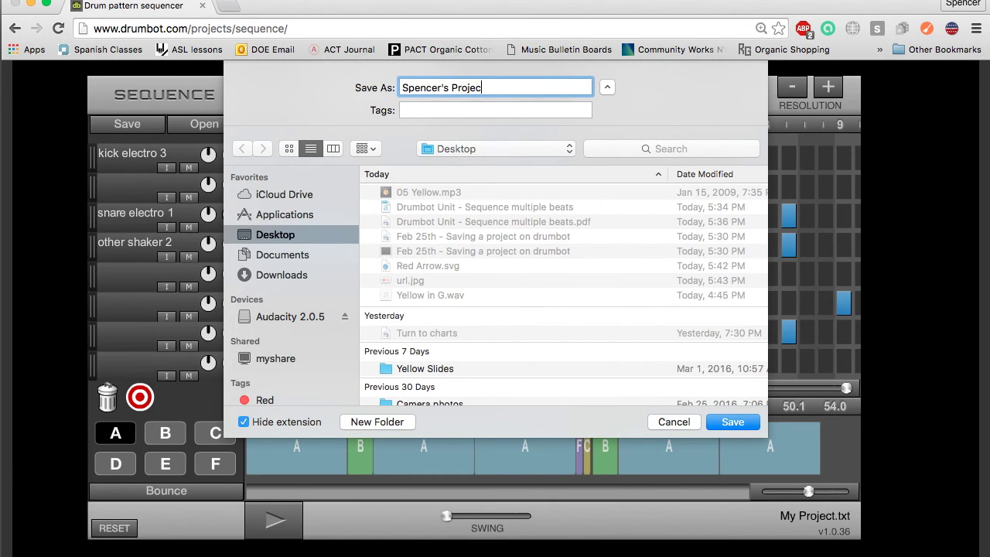
{"action": "key", "text": "Return"}
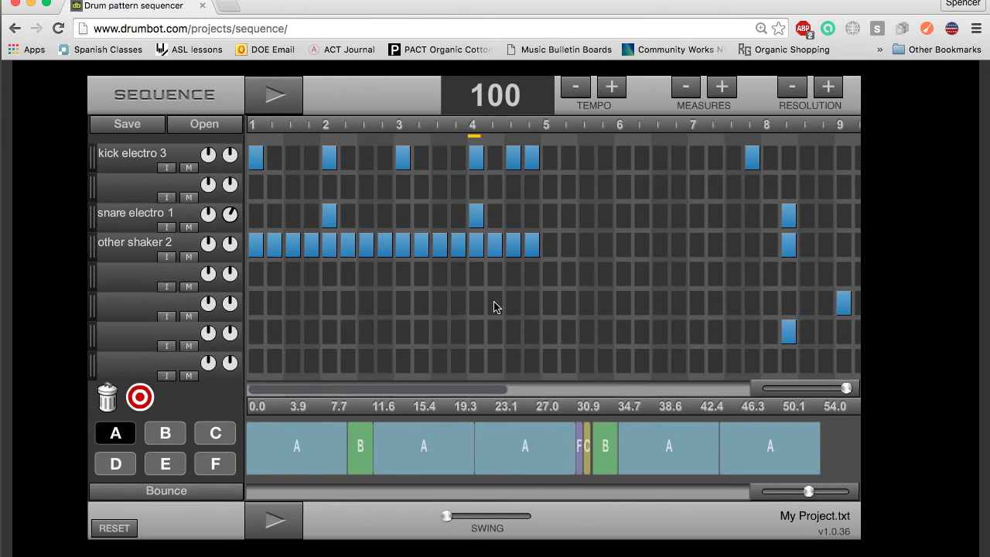
- Reset the sequencer to an empty project at tempo 120
{"action": "mouse_move", "coordinate": [495, 307]}
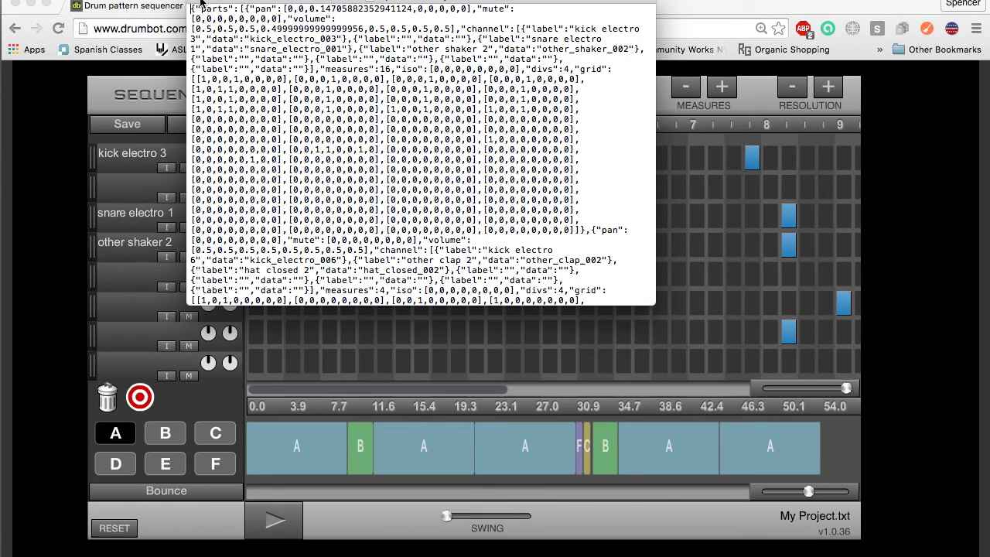
{"action": "left_click_drag", "start_coordinate": [200, 3], "coordinate": [200, 5]}
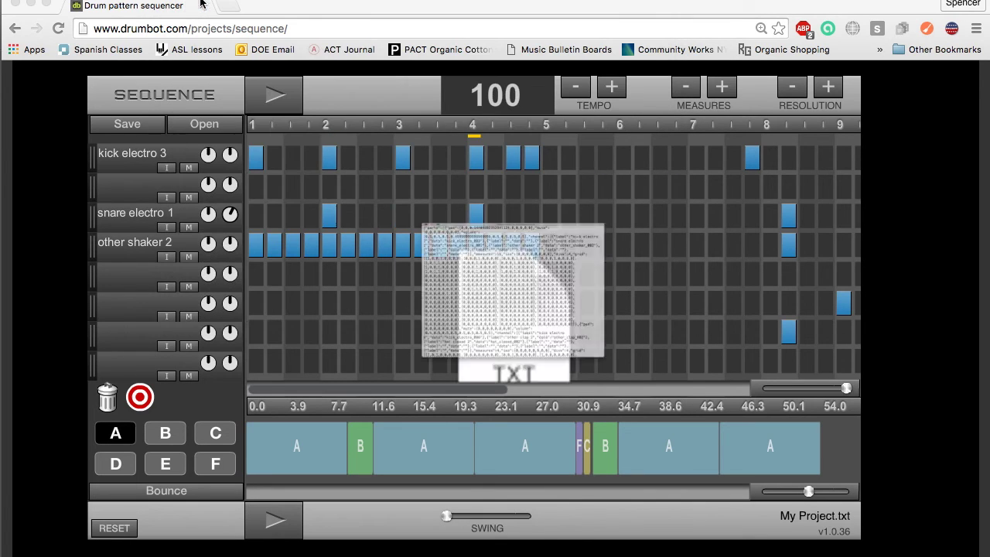
{"action": "left_click", "coordinate": [120, 531]}
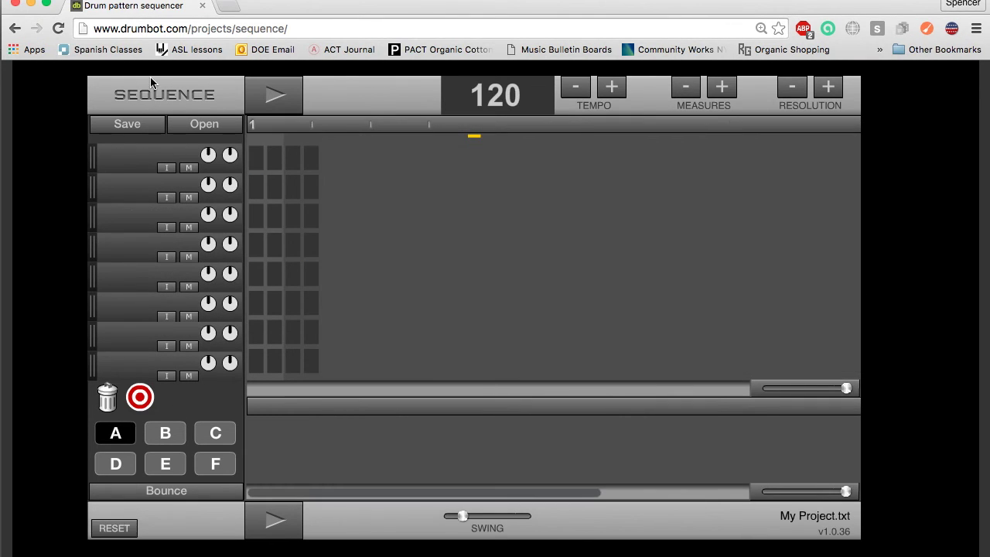
- Reopen the saved project text file from the Desktop and bounce it to a new audio file
{"action": "left_click", "coordinate": [201, 128]}
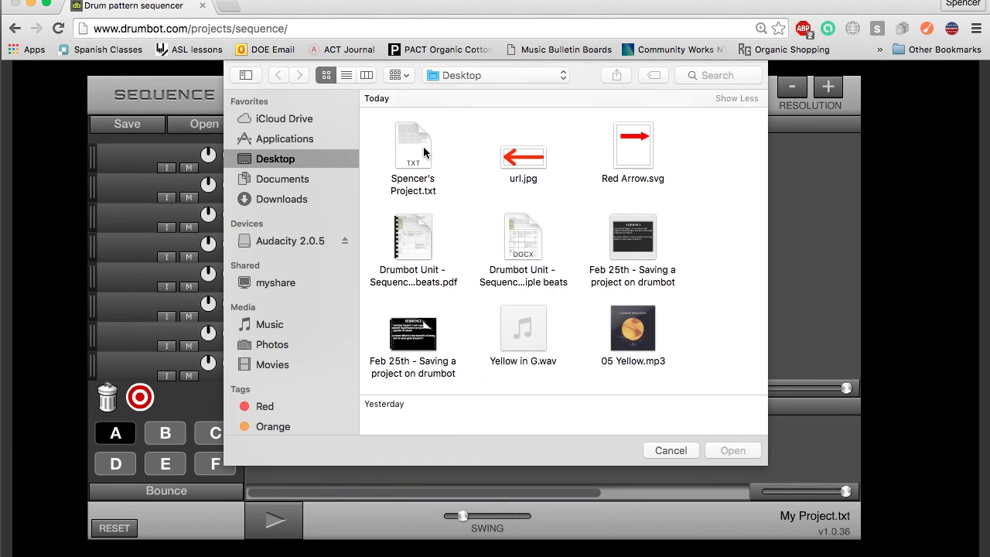
{"action": "double_click", "coordinate": [402, 149]}
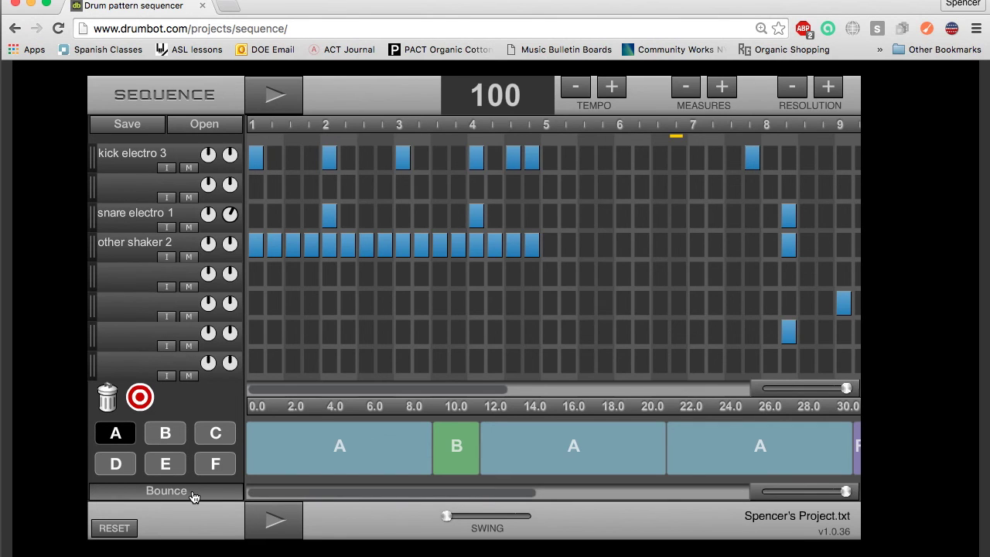
{"action": "left_click", "coordinate": [193, 495]}
{"action": "type", "text": "Sp"}
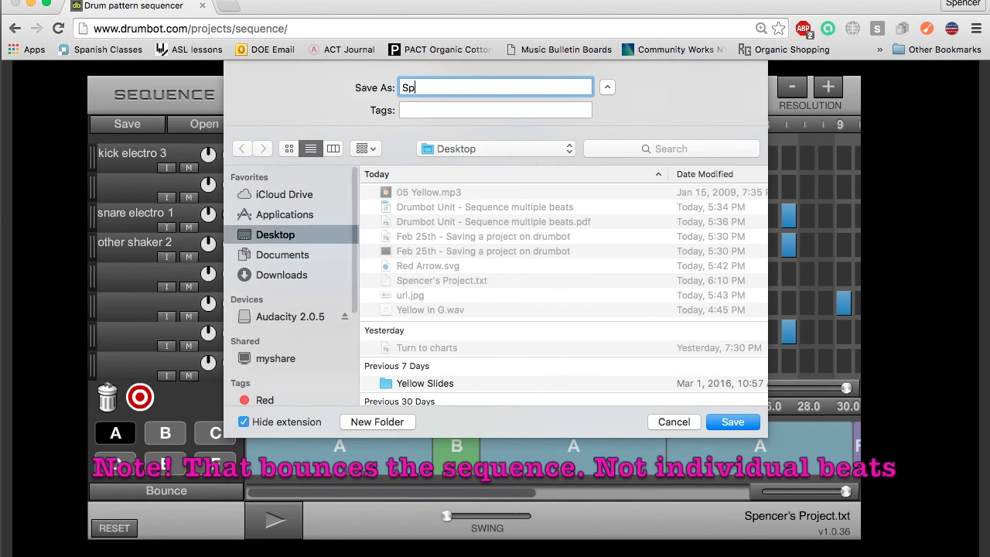
{"action": "type", "text": "encer"}
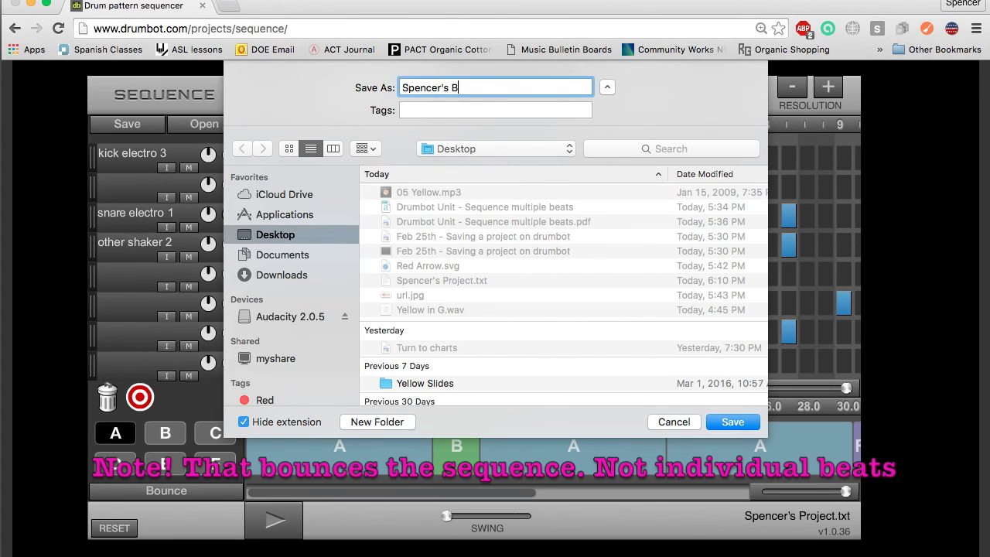
{"action": "type", "text": "'s B"}
{"action": "key", "text": "Return"}
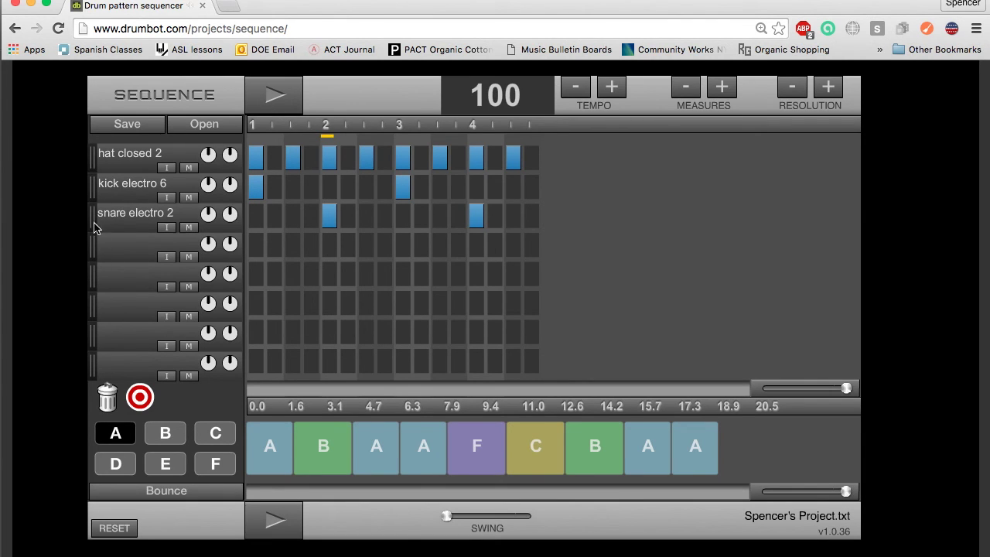
- Erase the contents of patterns B and A, leaving the snare electro 2 track in its row
{"action": "mouse_move", "coordinate": [93, 225]}
{"action": "left_mouse_down"}
{"action": "mouse_move", "coordinate": [104, 405]}
{"action": "mouse_move", "coordinate": [98, 209]}
{"action": "mouse_move", "coordinate": [88, 222]}
{"action": "left_mouse_up"}
{"action": "left_click_drag", "start_coordinate": [177, 430], "coordinate": [107, 397]}
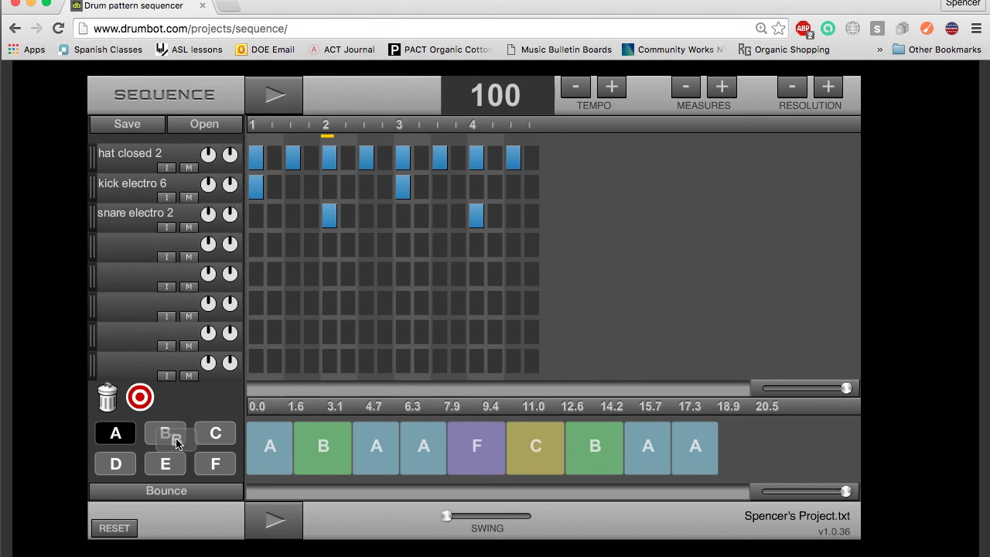
{"action": "left_click", "coordinate": [167, 435]}
{"action": "left_click", "coordinate": [116, 435]}
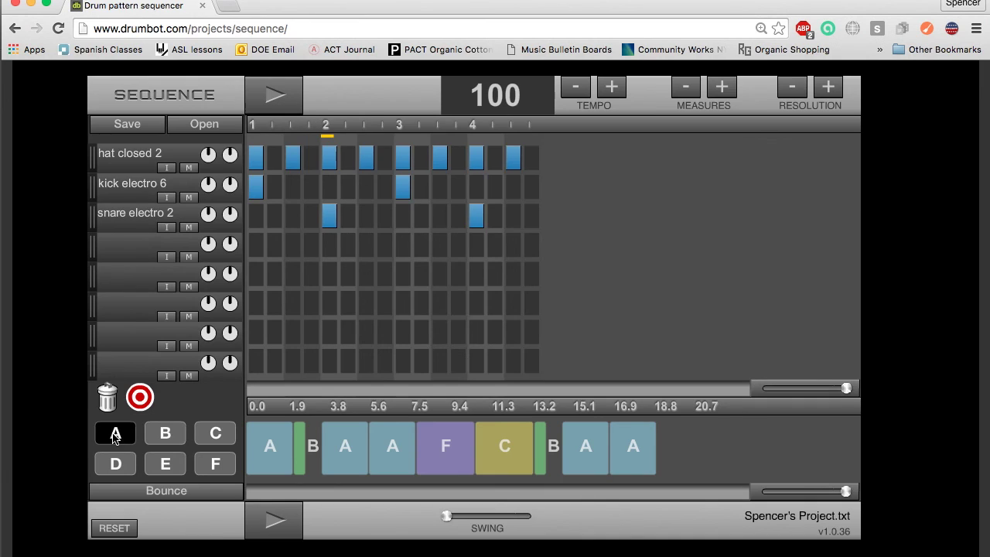
{"action": "left_click_drag", "start_coordinate": [115, 436], "coordinate": [115, 406]}
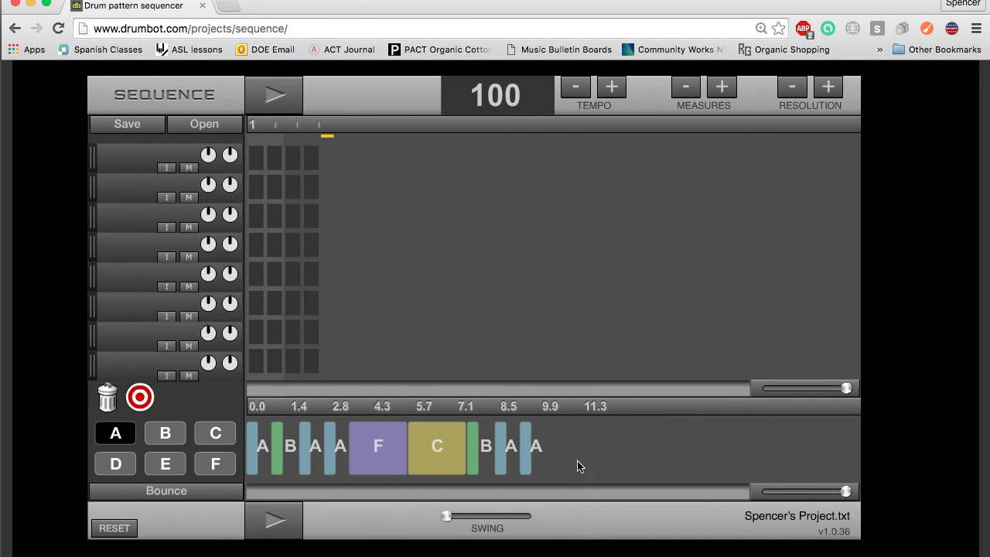
- Drag the C, F, B and remaining A blocks out of the song timeline onto the trash
{"action": "left_click_drag", "start_coordinate": [434, 449], "coordinate": [109, 401]}
{"action": "left_click_drag", "start_coordinate": [365, 435], "coordinate": [109, 400]}
{"action": "left_click_drag", "start_coordinate": [313, 445], "coordinate": [109, 399]}
{"action": "left_click_drag", "start_coordinate": [280, 449], "coordinate": [109, 399]}
{"action": "left_click_drag", "start_coordinate": [318, 447], "coordinate": [110, 399]}
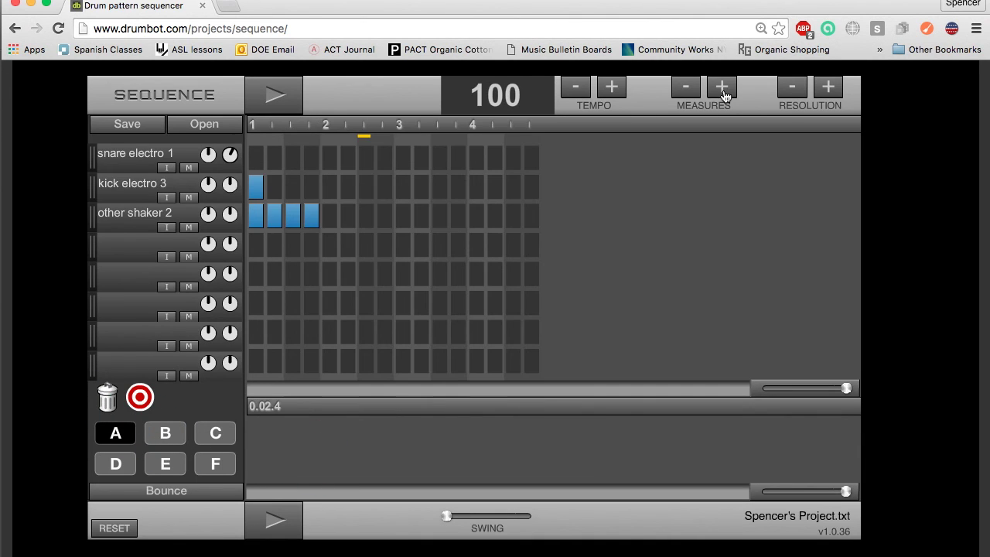
- Turn on all sixteen other shaker 2 steps in pattern A, fixing mistaken hits
{"action": "left_click", "coordinate": [331, 217]}
{"action": "left_click", "coordinate": [348, 218]}
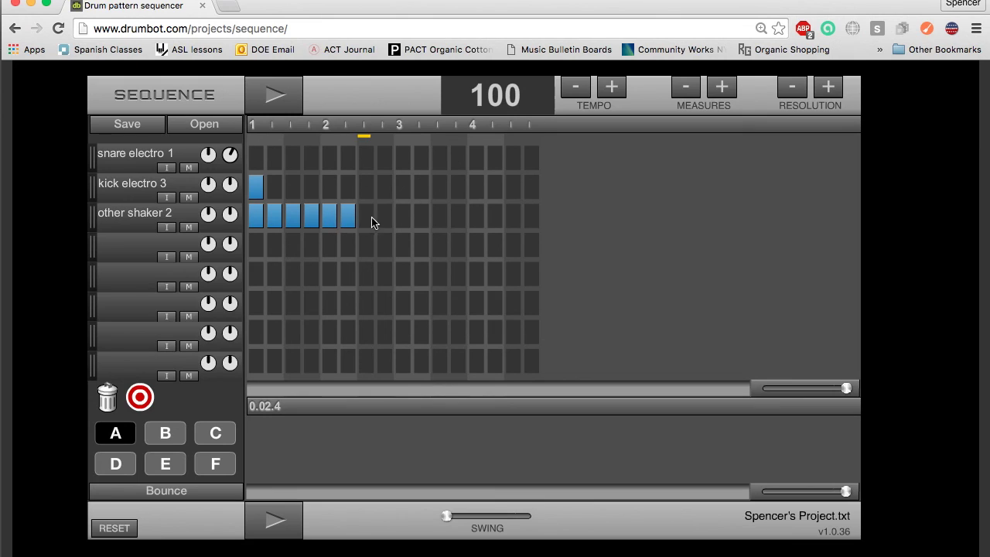
{"action": "left_click", "coordinate": [366, 217]}
{"action": "left_click", "coordinate": [373, 215]}
{"action": "left_click", "coordinate": [531, 216]}
{"action": "left_click", "coordinate": [513, 215]}
{"action": "left_click", "coordinate": [513, 216]}
{"action": "left_click", "coordinate": [495, 215]}
{"action": "left_click", "coordinate": [525, 221]}
{"action": "left_click", "coordinate": [529, 220]}
{"action": "left_click", "coordinate": [475, 219]}
{"action": "left_click", "coordinate": [457, 219]}
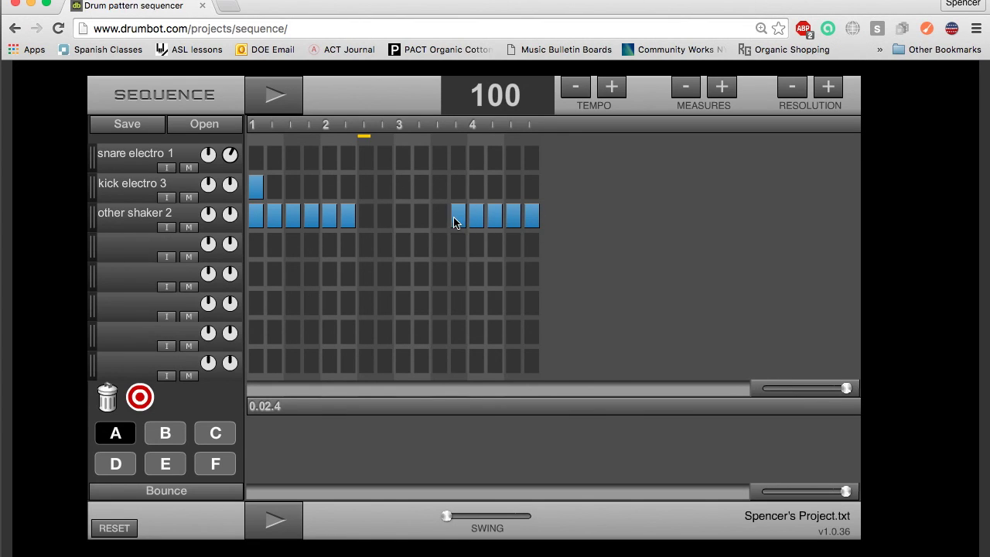
{"action": "left_click", "coordinate": [435, 223]}
{"action": "left_click", "coordinate": [421, 216]}
{"action": "left_click", "coordinate": [403, 216]}
{"action": "left_click", "coordinate": [384, 216]}
{"action": "left_click", "coordinate": [365, 217]}
- Check patterns B and C, stop playback, and return to pattern A
{"action": "left_click", "coordinate": [166, 433]}
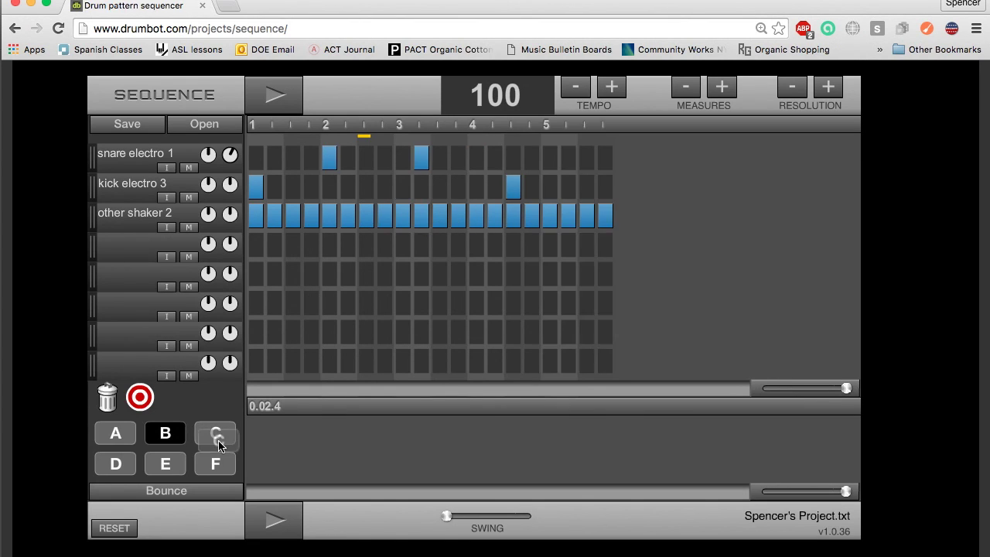
{"action": "left_click", "coordinate": [215, 434]}
{"action": "left_click", "coordinate": [165, 434]}
{"action": "left_click", "coordinate": [114, 434]}
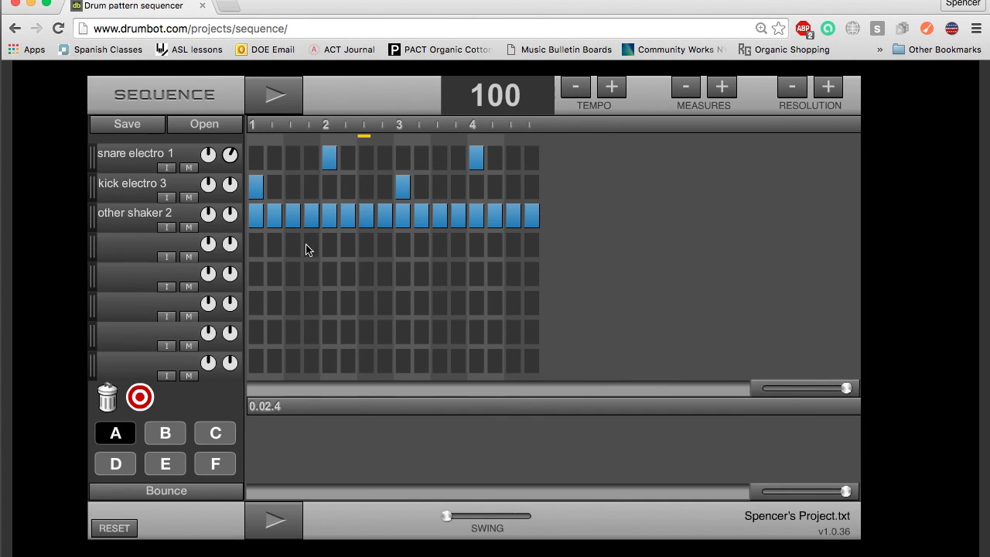
{"action": "left_click", "coordinate": [279, 99]}
{"action": "left_click", "coordinate": [166, 435]}
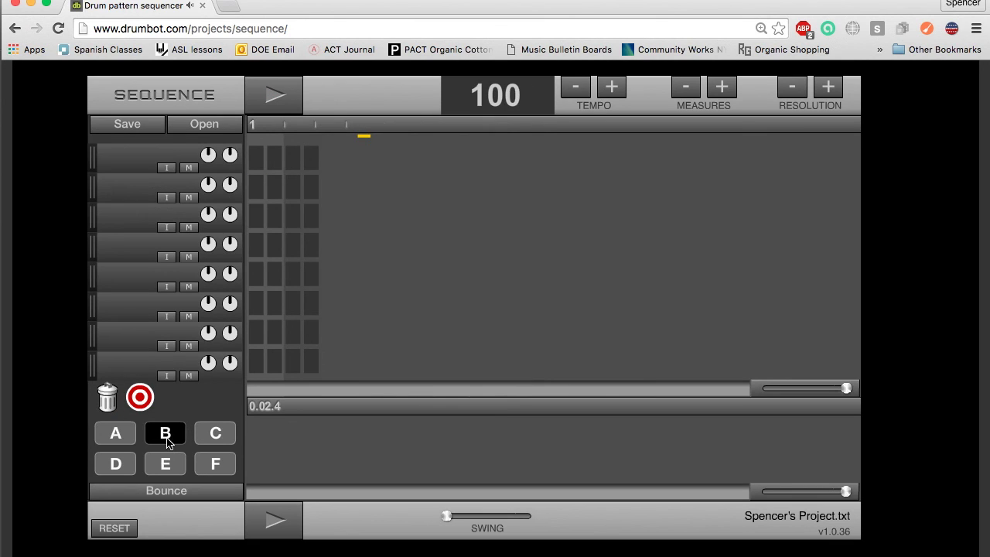
{"action": "left_click", "coordinate": [117, 440]}
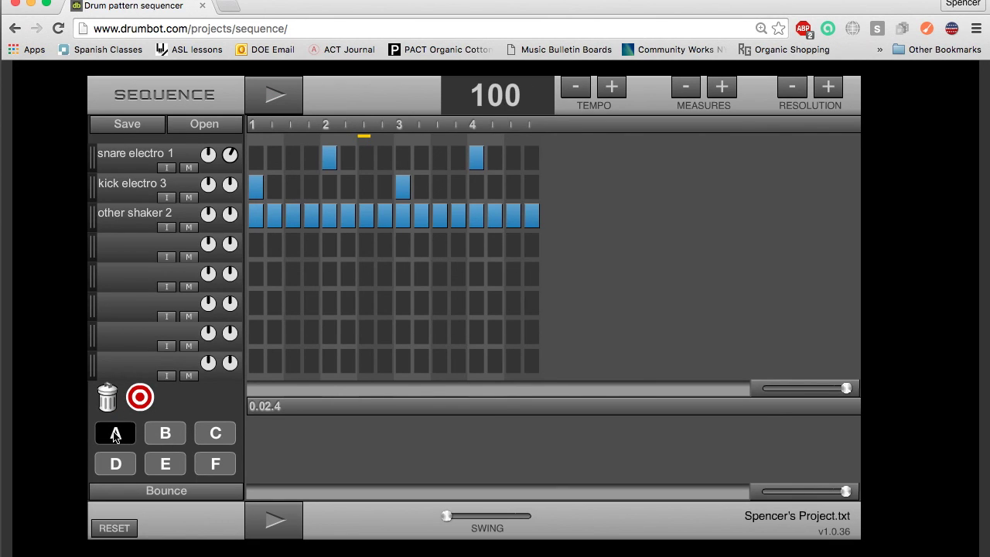
{"action": "left_click", "coordinate": [117, 434]}
- Copy beat A into pattern B with the red target and open pattern B
{"action": "left_click_drag", "start_coordinate": [142, 400], "coordinate": [167, 437]}
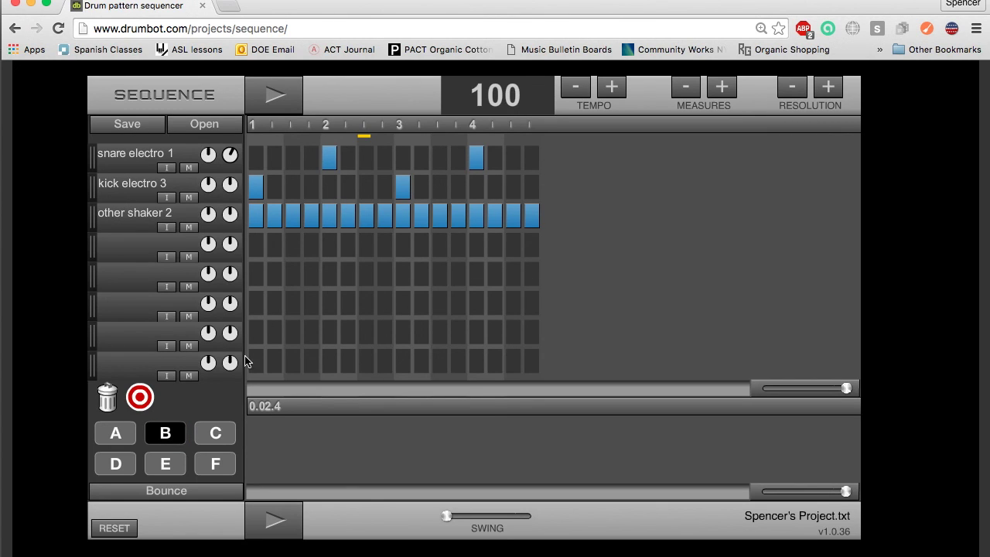
{"action": "left_click_drag", "start_coordinate": [122, 432], "coordinate": [175, 433]}
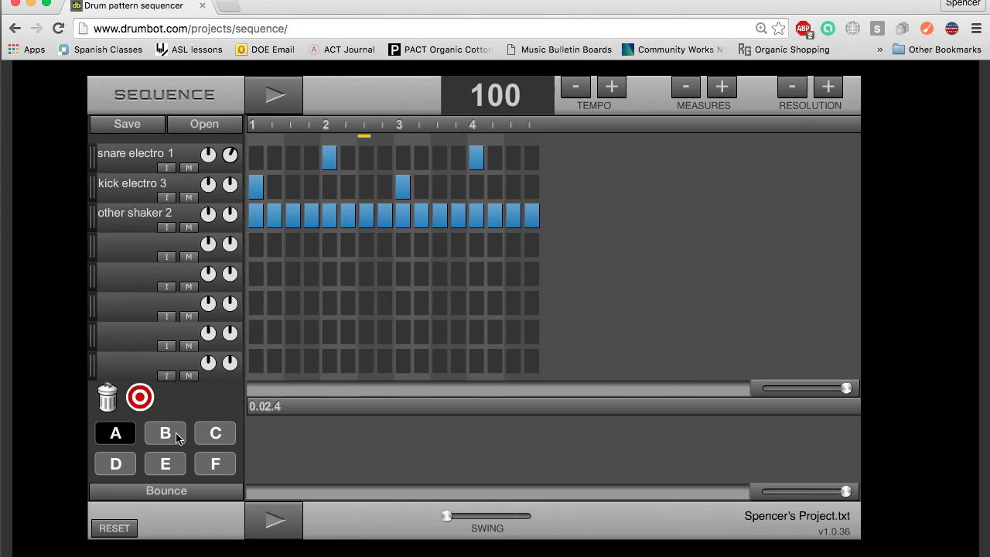
{"action": "left_click", "coordinate": [177, 438]}
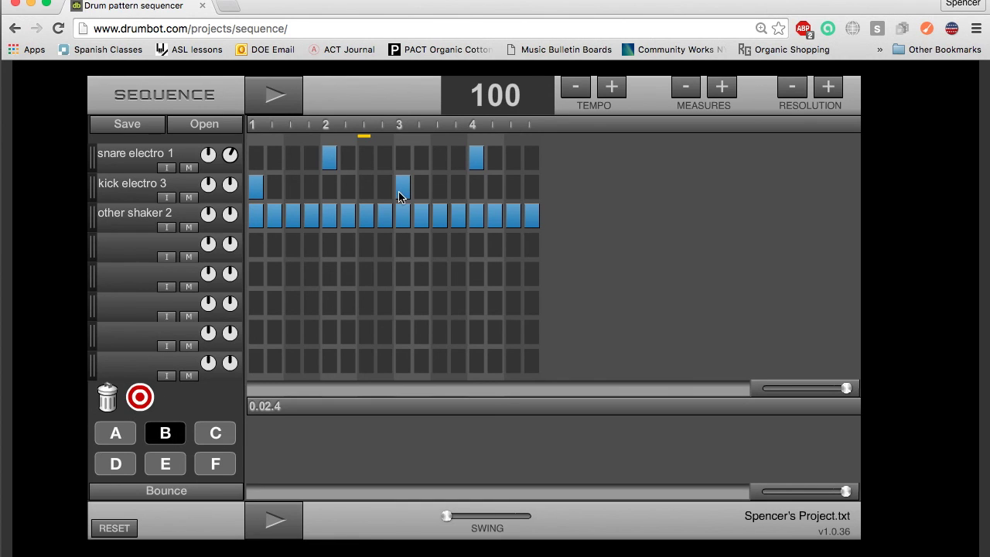
- Give track 4 the click block 3 sound, hitting steps 1, 4, 7, 10, 13 and 16
{"action": "left_click", "coordinate": [120, 249]}
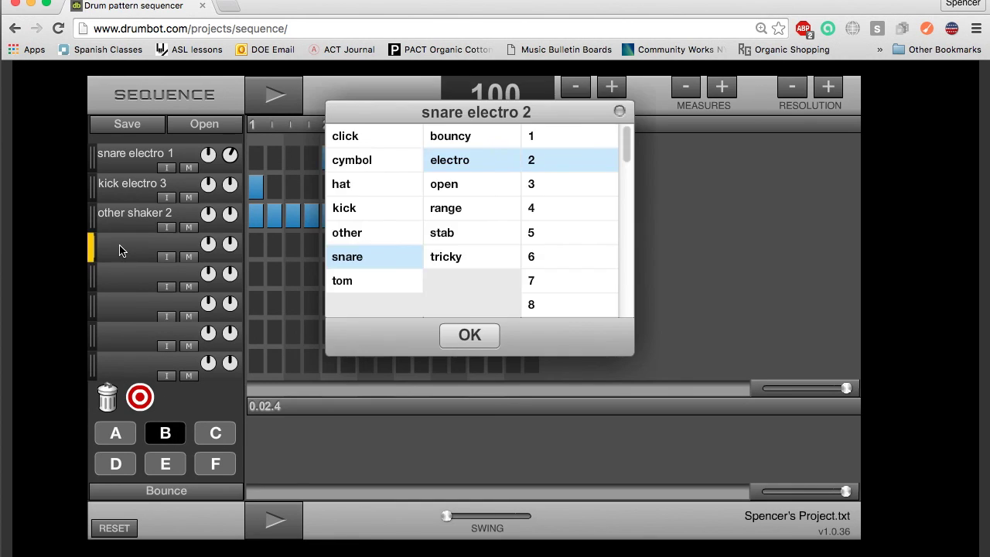
{"action": "left_click", "coordinate": [342, 145]}
{"action": "left_click", "coordinate": [450, 136]}
{"action": "left_click", "coordinate": [531, 184]}
{"action": "left_click", "coordinate": [470, 334]}
{"action": "left_click", "coordinate": [259, 249]}
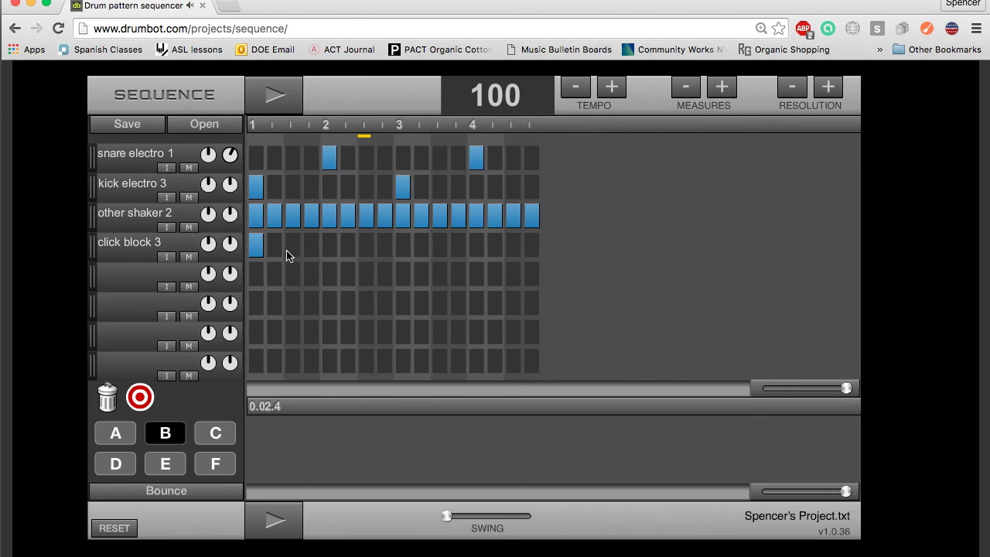
{"action": "left_click", "coordinate": [311, 246]}
{"action": "left_click", "coordinate": [366, 246]}
{"action": "left_click", "coordinate": [420, 246]}
{"action": "left_click", "coordinate": [476, 246]}
{"action": "left_click", "coordinate": [533, 248]}
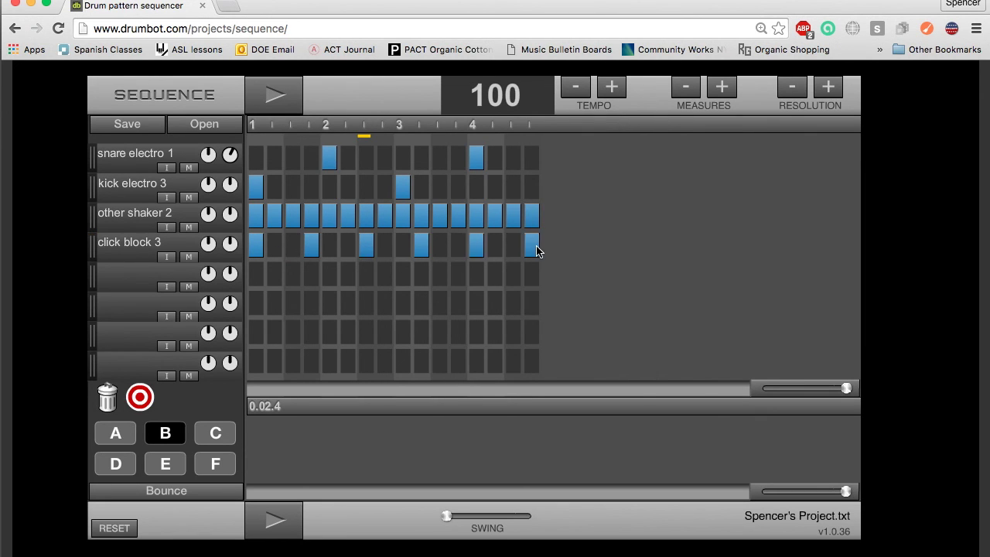
- Play pattern B, copy it into pattern C, and compare patterns C, B and A
{"action": "left_click", "coordinate": [273, 93]}
{"action": "left_click", "coordinate": [140, 397]}
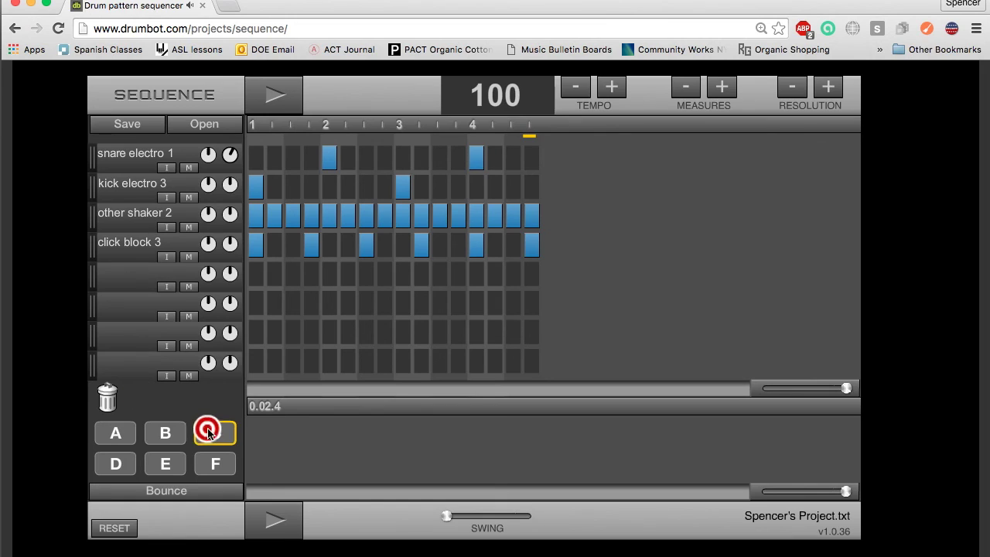
{"action": "left_click", "coordinate": [216, 435]}
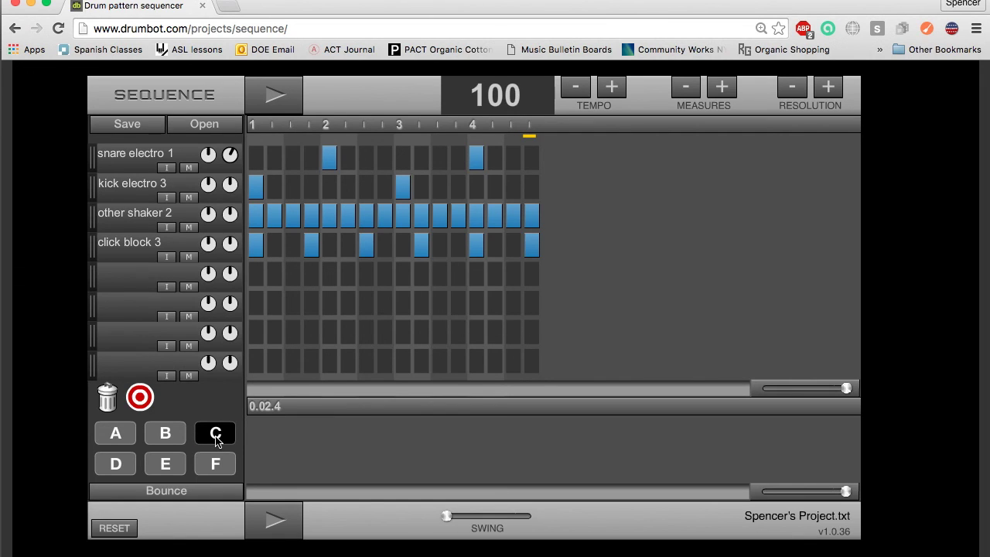
{"action": "left_click", "coordinate": [165, 437]}
{"action": "left_click", "coordinate": [115, 438]}
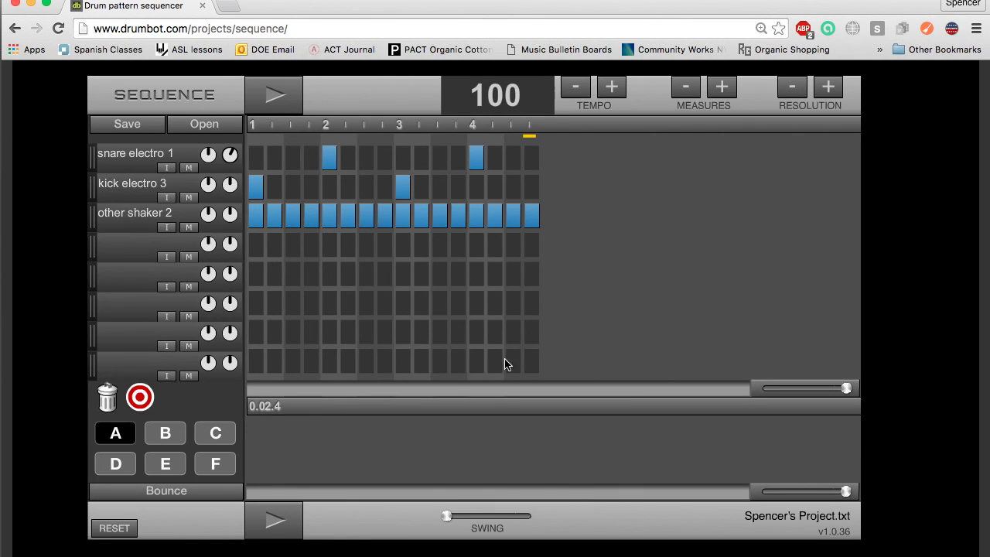
{"action": "scroll", "coordinate": [411, 336], "scroll_direction": "down", "scroll_amount": 1}
{"action": "scroll", "coordinate": [412, 336], "scroll_direction": "up", "scroll_amount": 2}
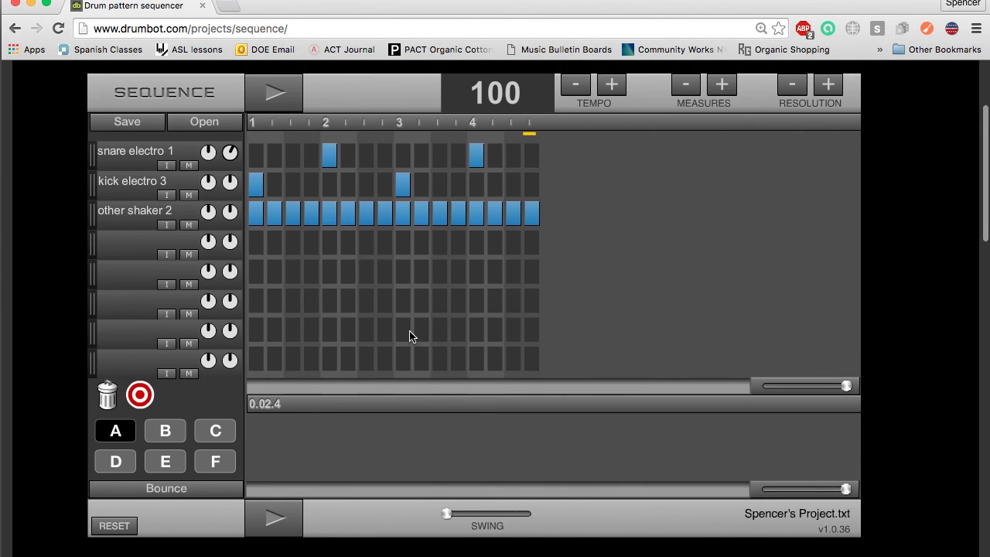